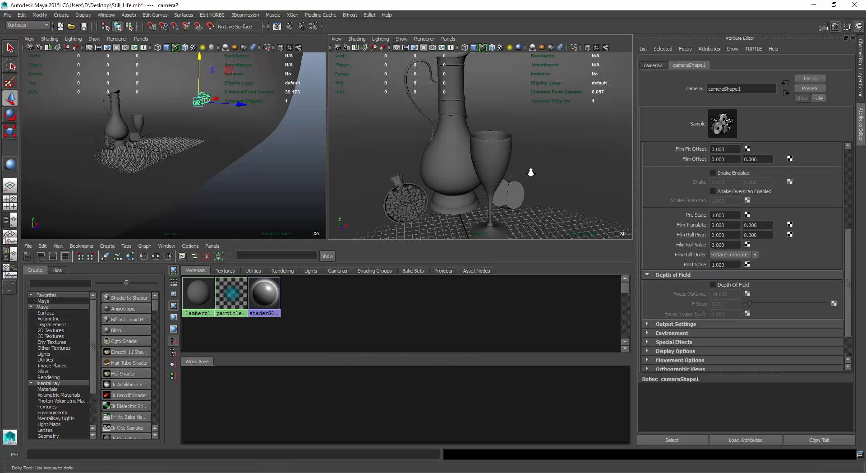
- Undo the existing camera setup and create a new camera in the scene
{"action": "left_click_drag", "start_coordinate": [533, 173], "coordinate": [524, 172], "text": "alt"}
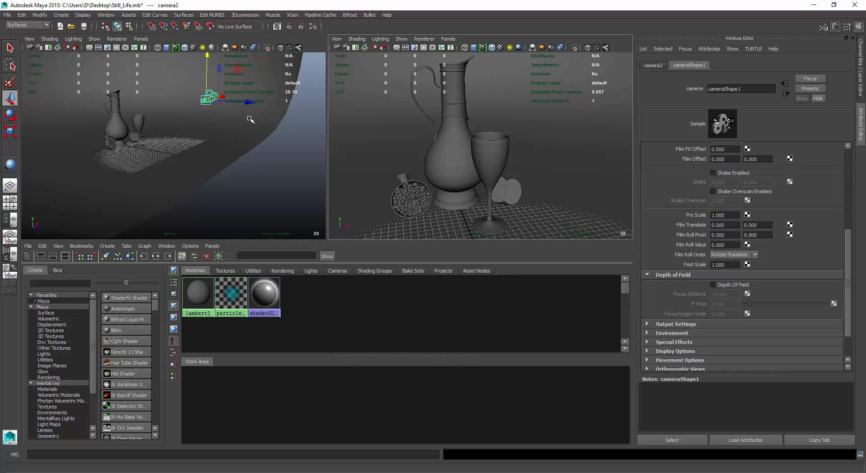
{"action": "key", "text": "ctrl+z"}
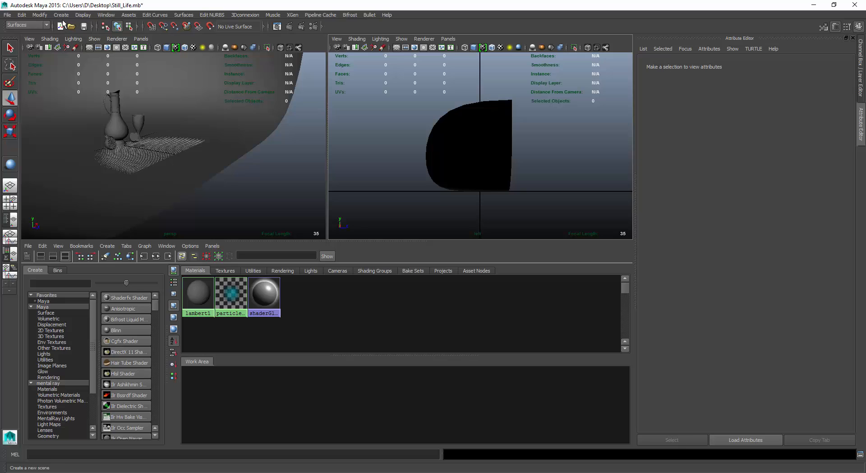
{"action": "left_click", "coordinate": [62, 18]}
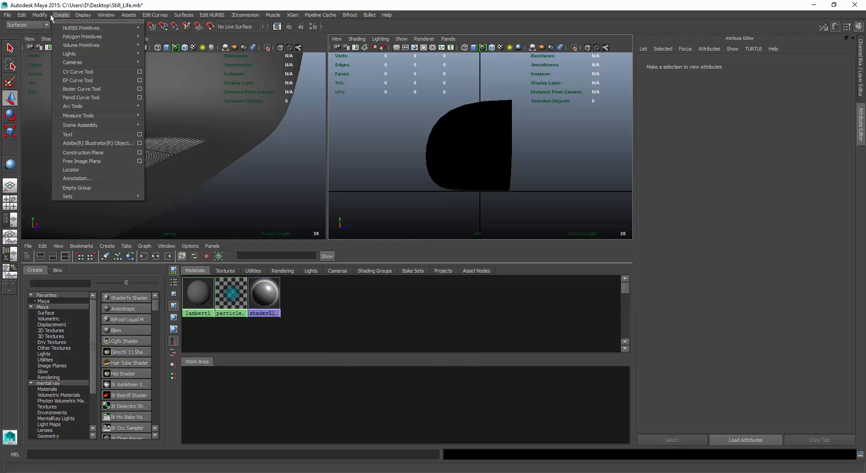
{"action": "mouse_move", "coordinate": [82, 61]}
{"action": "left_click", "coordinate": [172, 67]}
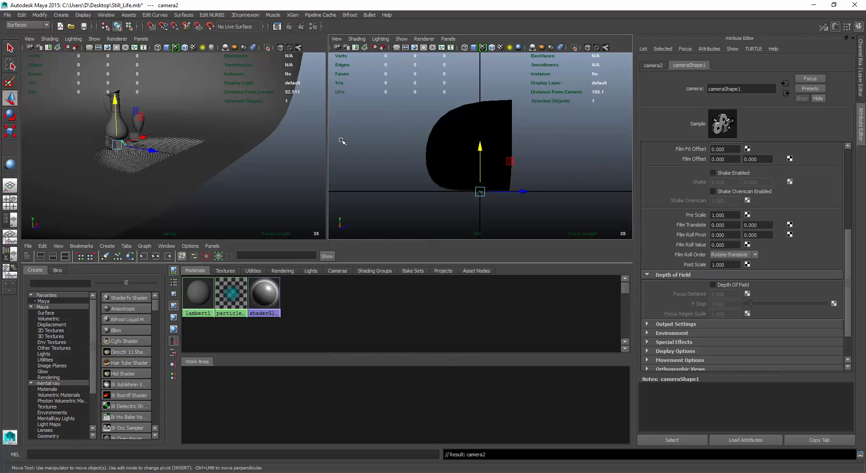
- Look through the new camera in the side-view viewport and frame the decanter, wine glass, pomegranate and apple
{"action": "left_click", "coordinate": [448, 39]}
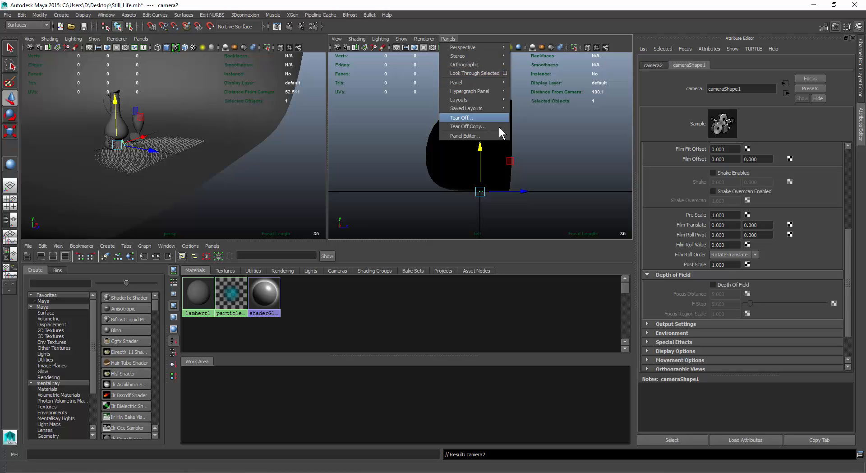
{"action": "left_click", "coordinate": [472, 74]}
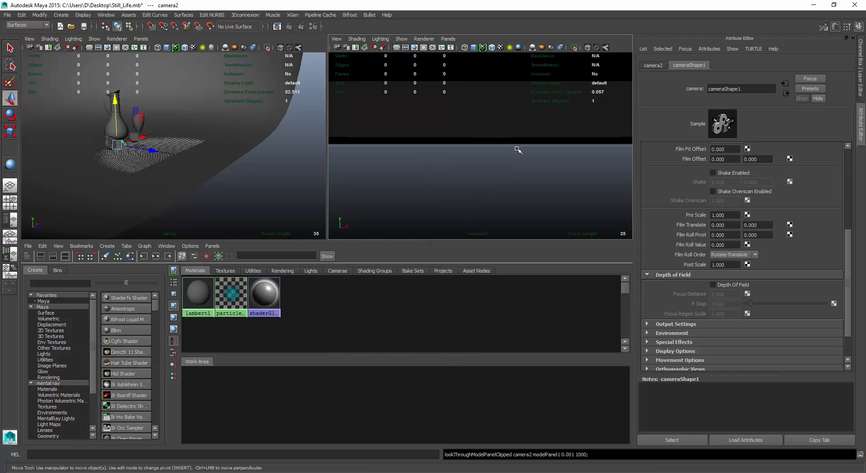
{"action": "right_click_drag", "start_coordinate": [527, 152], "coordinate": [389, 146], "text": "alt"}
{"action": "left_click_drag", "start_coordinate": [440, 126], "coordinate": [472, 163], "text": "alt"}
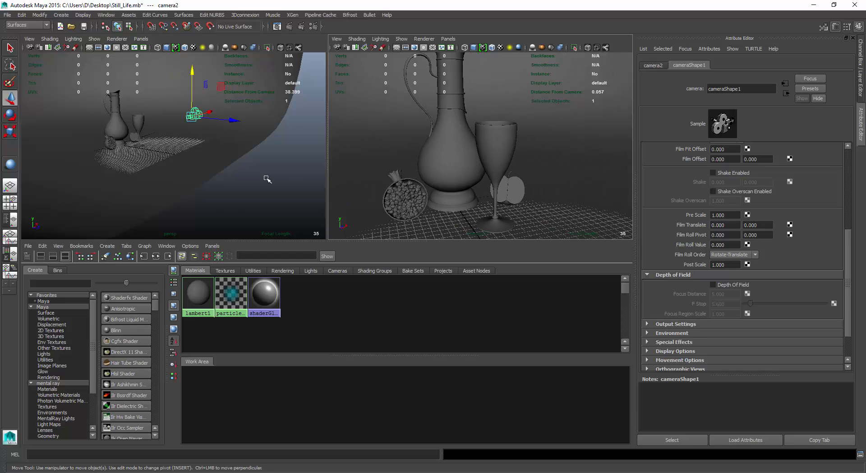
- Open the Outliner and place its window over the perspective view
{"action": "left_click", "coordinate": [69, 15]}
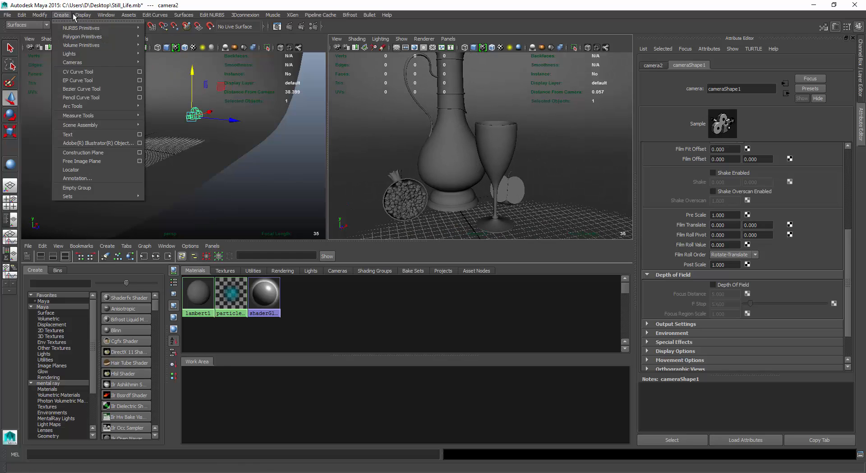
{"action": "mouse_move", "coordinate": [74, 16]}
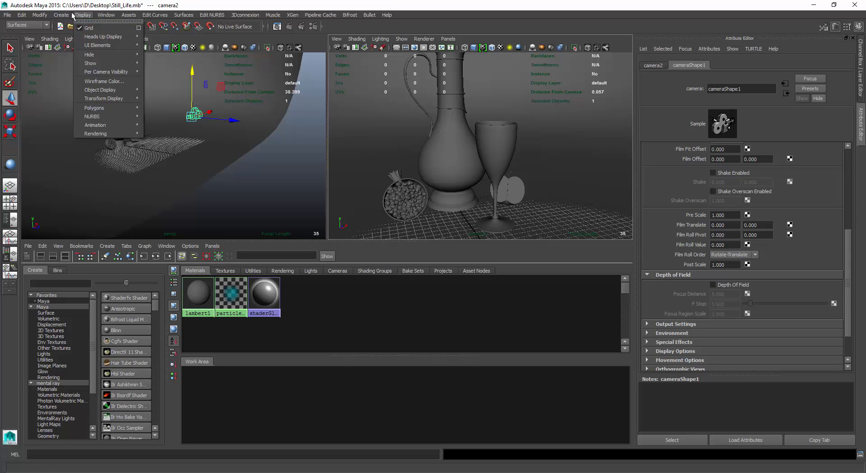
{"action": "left_click", "coordinate": [74, 16]}
{"action": "left_click", "coordinate": [106, 15]}
{"action": "left_click", "coordinate": [131, 83]}
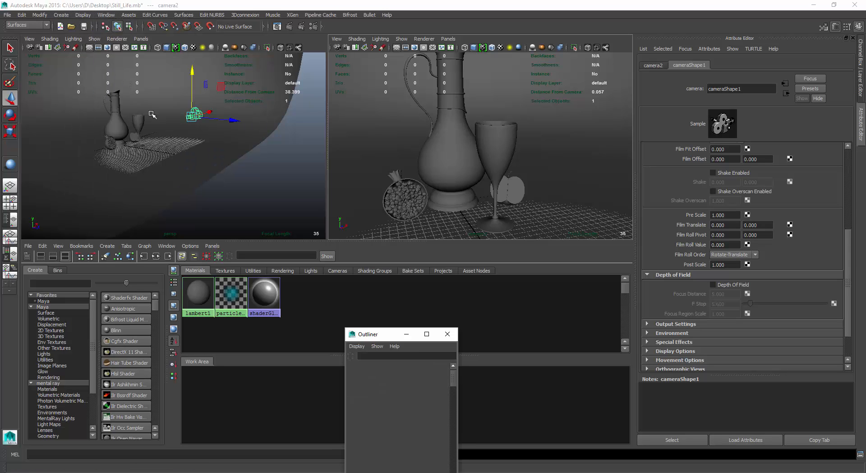
{"action": "left_click_drag", "start_coordinate": [375, 334], "coordinate": [154, 87]}
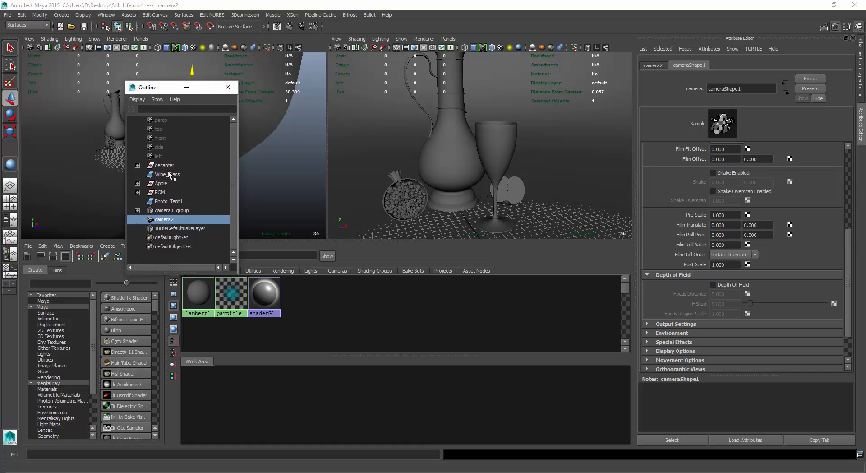
- Move the POM group in front of the decanter to about X 1.79, Z 2.01 and rotate it to about -38, -3.6, 10.9
{"action": "left_click", "coordinate": [164, 174]}
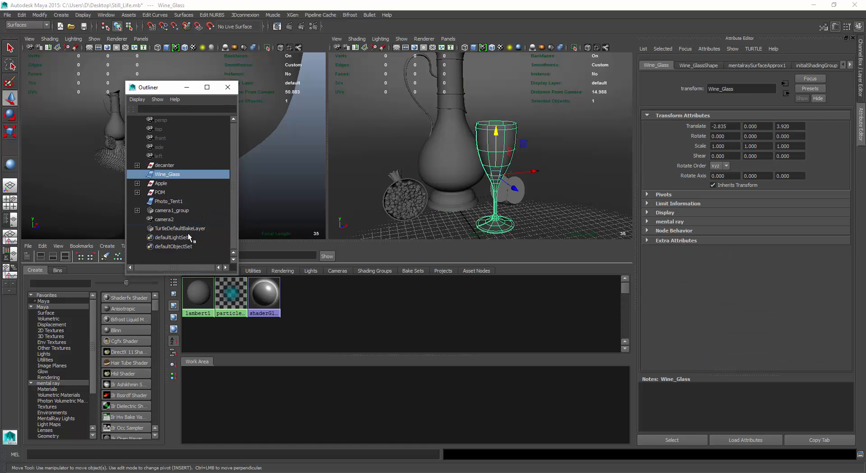
{"action": "left_click", "coordinate": [160, 183]}
{"action": "left_click", "coordinate": [159, 193]}
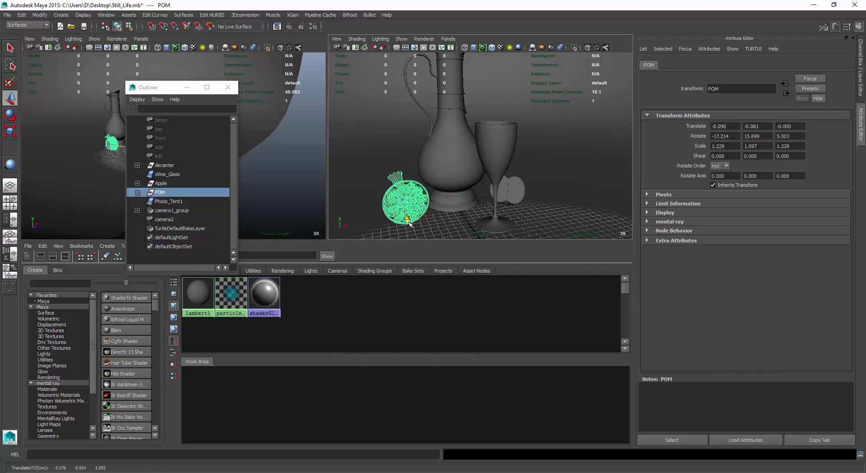
{"action": "left_click_drag", "start_coordinate": [409, 222], "coordinate": [477, 207]}
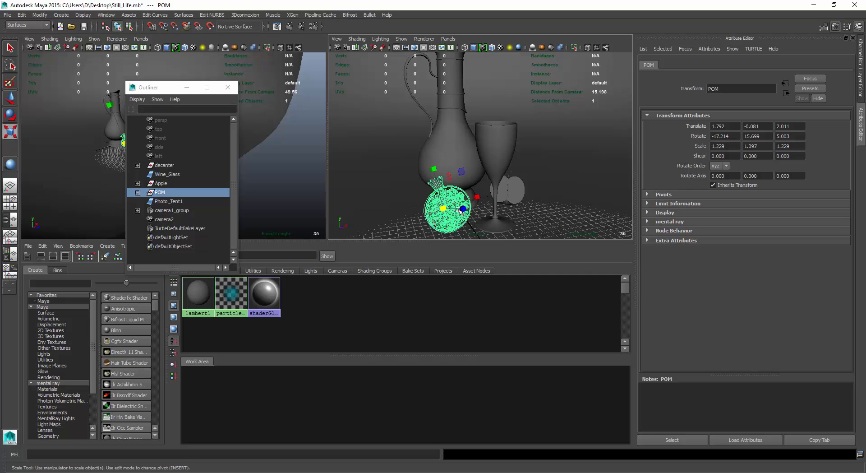
{"action": "key", "text": "e"}
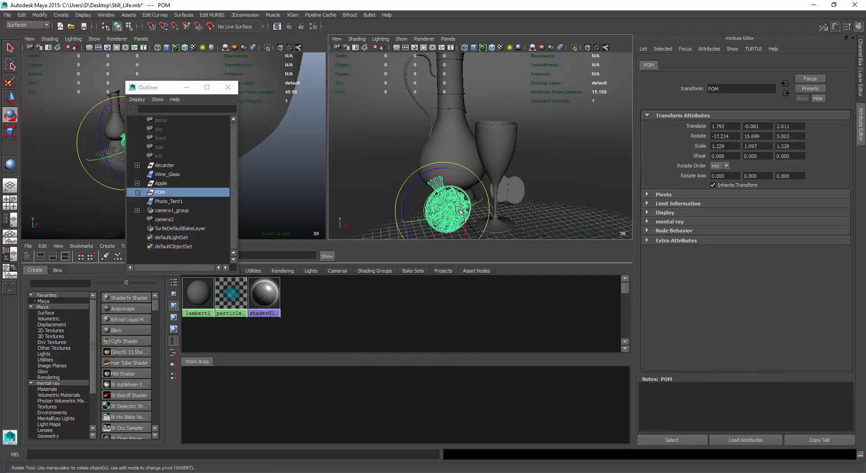
{"action": "left_click_drag", "start_coordinate": [460, 209], "coordinate": [444, 170]}
{"action": "key", "text": "w"}
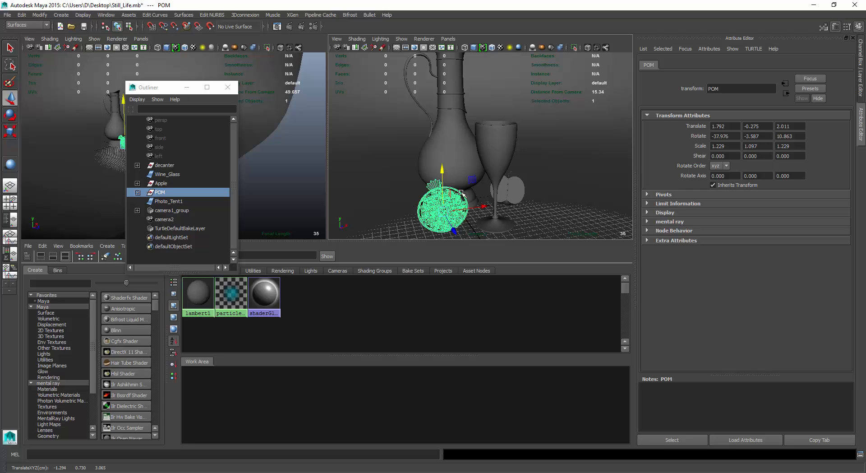
{"action": "left_click_drag", "start_coordinate": [479, 206], "coordinate": [525, 178]}
- Move the Wine_Glass closer to the camera, to about X -3.41, Z 4.69
{"action": "left_click", "coordinate": [497, 210]}
{"action": "left_click", "coordinate": [529, 200]}
{"action": "left_click", "coordinate": [506, 200]}
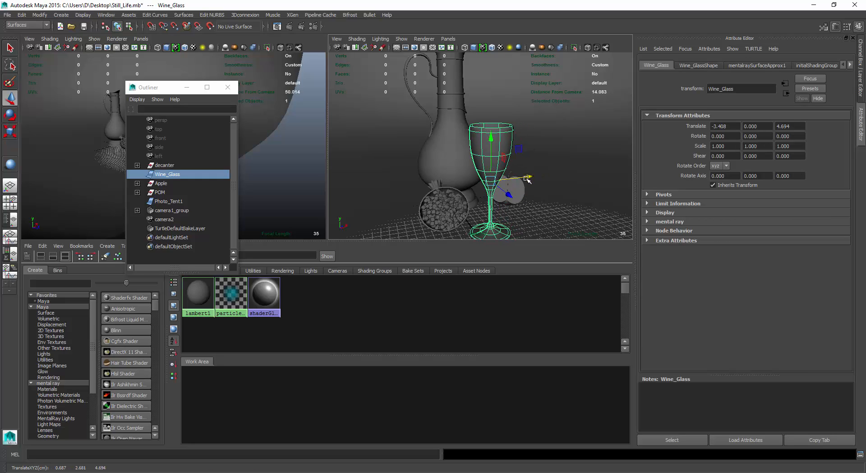
- Move the Apple group forward beside the wine glass, to about X -2.24, Z 6.30
{"action": "left_click", "coordinate": [162, 183]}
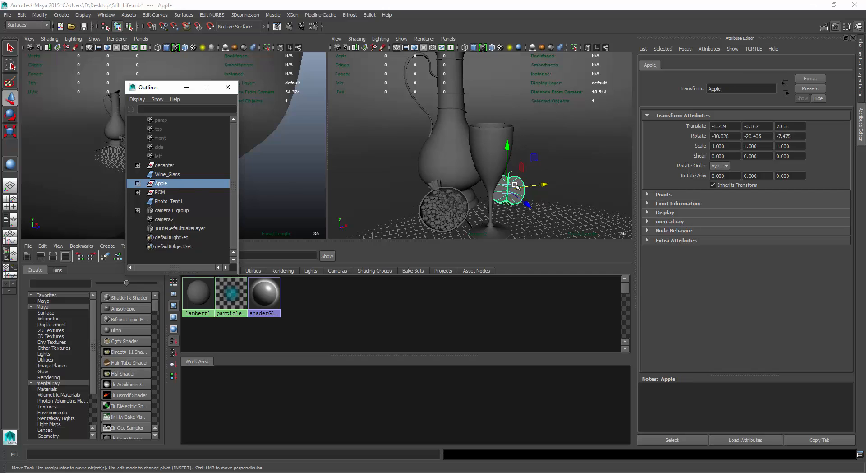
{"action": "left_click_drag", "start_coordinate": [532, 215], "coordinate": [554, 245]}
{"action": "left_click_drag", "start_coordinate": [566, 215], "coordinate": [563, 214]}
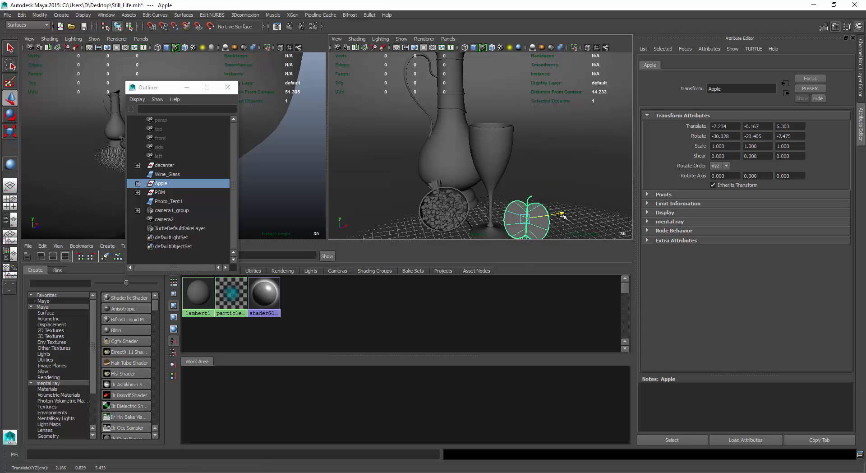
- Reframe the camera shot around the rearranged still life and turn on the camera's Resolution Gate
{"action": "right_click_drag", "start_coordinate": [561, 197], "coordinate": [545, 195], "text": "alt"}
{"action": "left_click_drag", "start_coordinate": [545, 195], "coordinate": [520, 181], "text": "alt"}
{"action": "right_click_drag", "start_coordinate": [520, 181], "coordinate": [511, 174], "text": "alt"}
{"action": "left_click_drag", "start_coordinate": [511, 174], "coordinate": [522, 173], "text": "alt"}
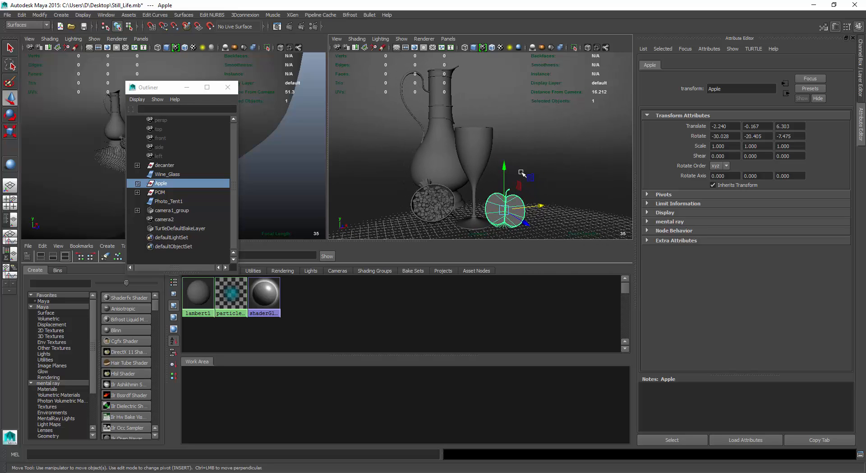
{"action": "left_click", "coordinate": [335, 38]}
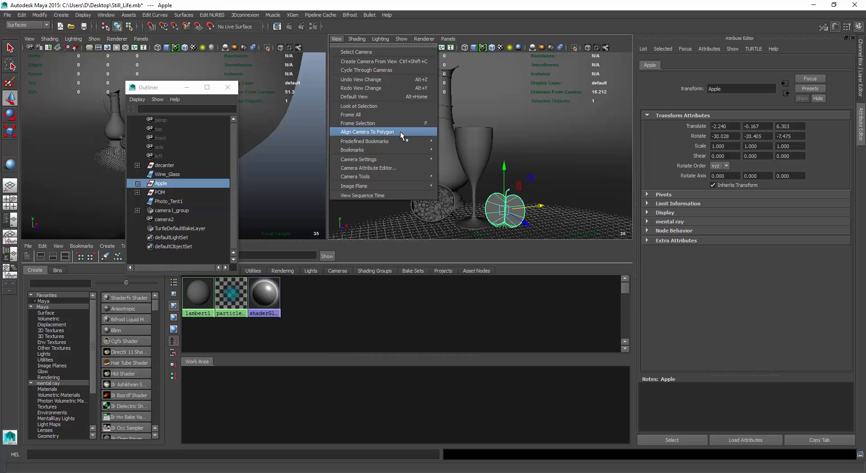
{"action": "mouse_move", "coordinate": [401, 159]}
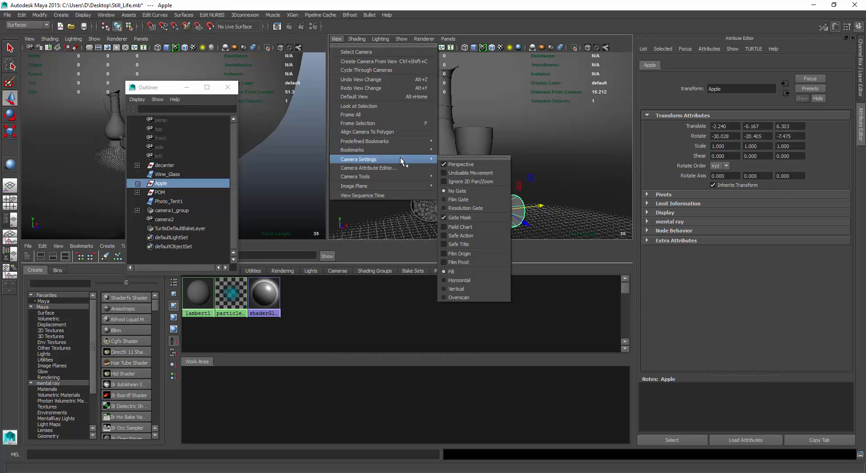
{"action": "left_click", "coordinate": [453, 211]}
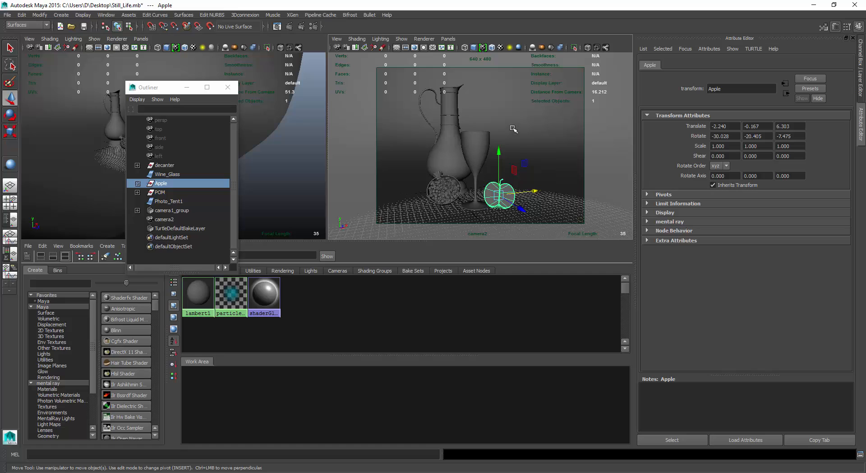
{"action": "scroll", "coordinate": [489, 135], "scroll_direction": "up", "scroll_amount": 1}
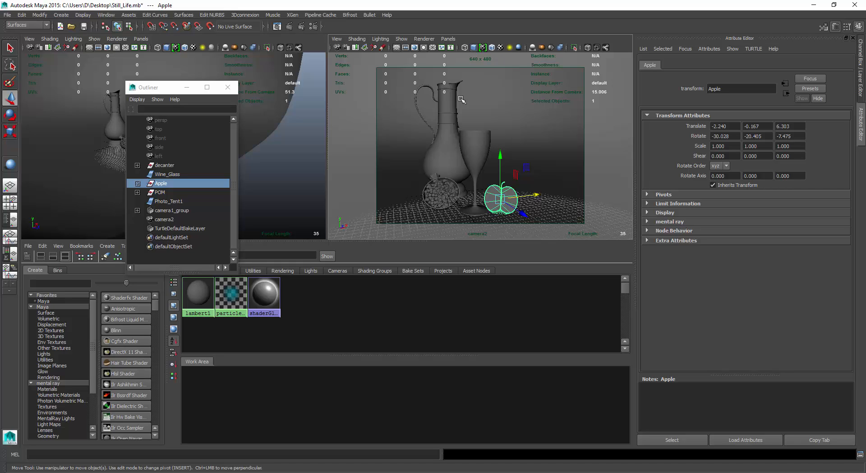
- Open the Render Settings, check the preset options and display the Quality settings
{"action": "left_click", "coordinate": [312, 28]}
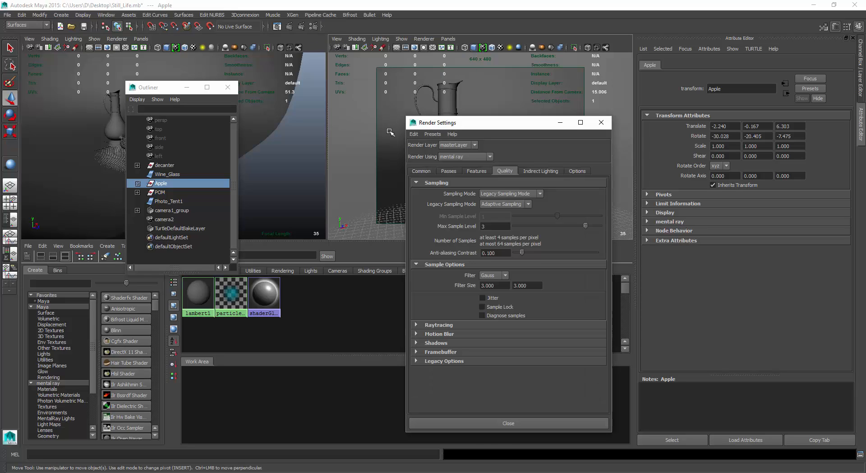
{"action": "left_click", "coordinate": [432, 134]}
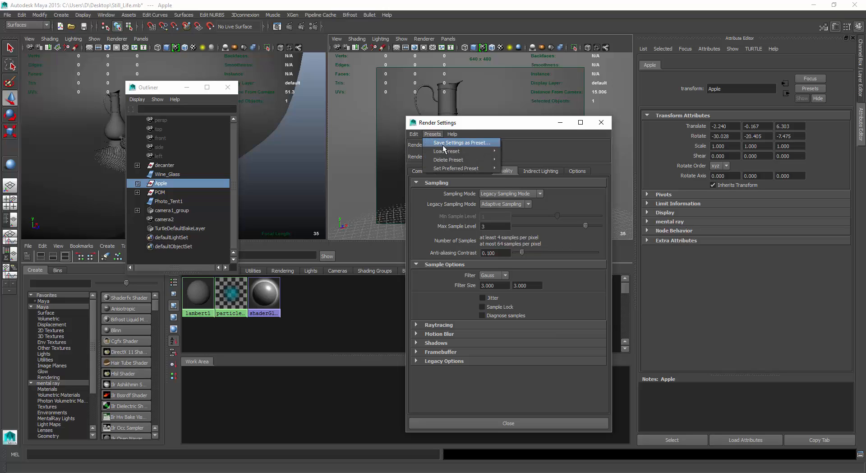
{"action": "mouse_move", "coordinate": [448, 152]}
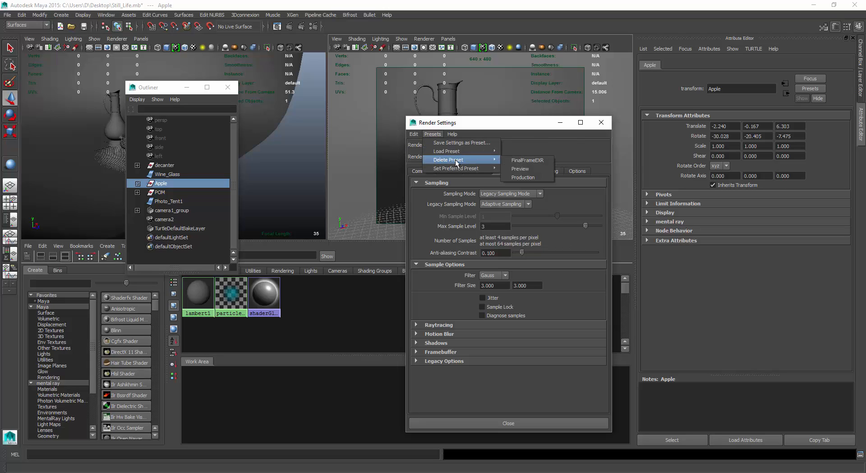
{"action": "mouse_move", "coordinate": [417, 134]}
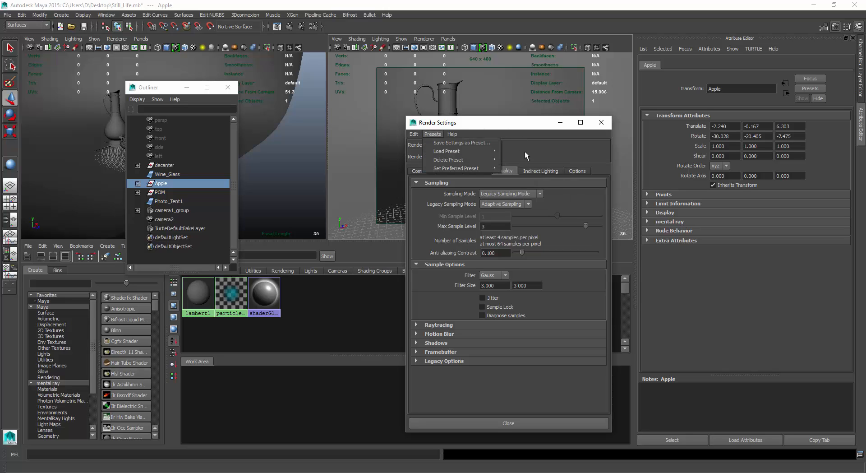
{"action": "left_click", "coordinate": [530, 161]}
{"action": "left_click", "coordinate": [539, 170]}
{"action": "left_click", "coordinate": [505, 170]}
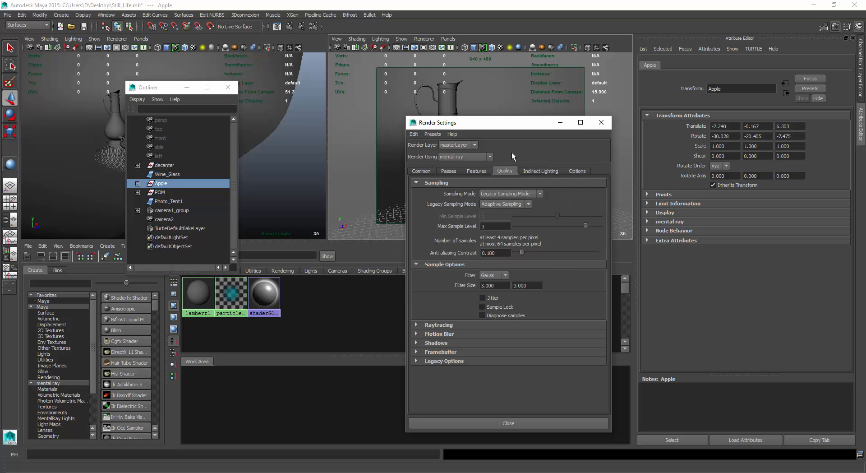
- Switch the sampling mode to Unified Sampling and expand the Sampling Optimization options
{"action": "left_click", "coordinate": [518, 194]}
{"action": "left_click", "coordinate": [516, 198]}
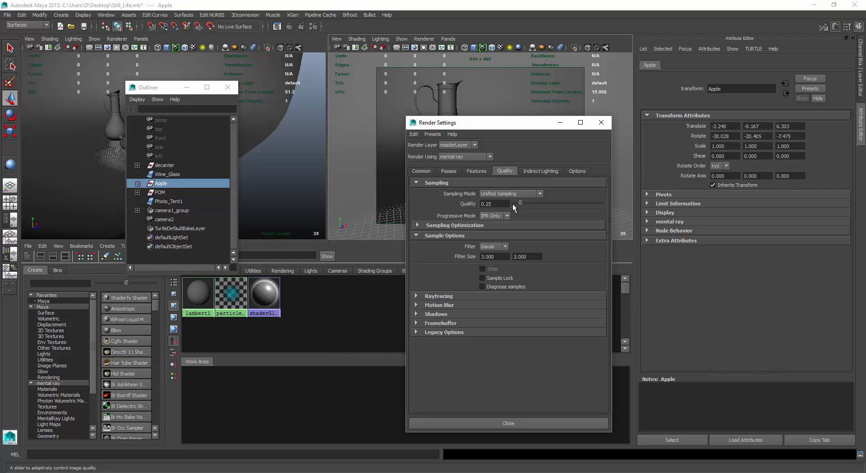
{"action": "left_click", "coordinate": [517, 225]}
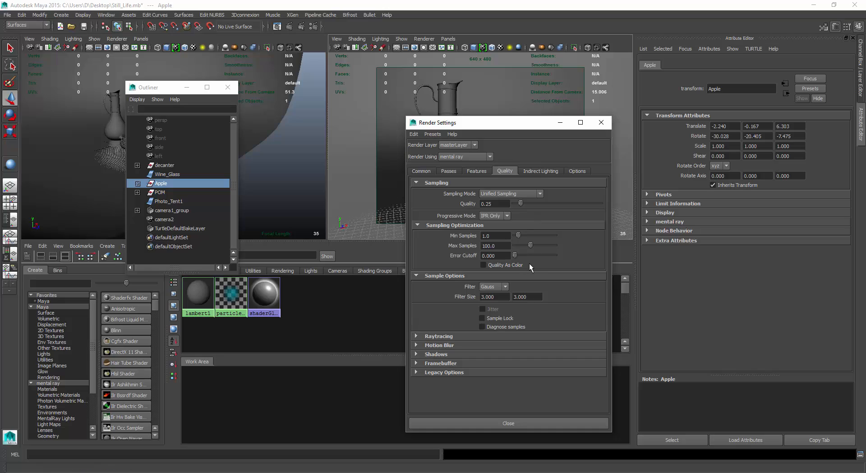
- Set the sampling mode to Legacy Sampling Mode with a Max Sample Level of -2, and clear the object selection
{"action": "left_click", "coordinate": [527, 194]}
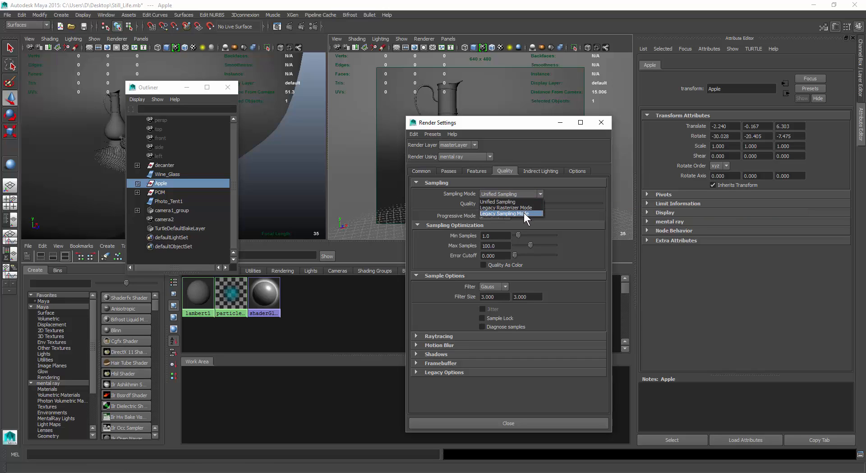
{"action": "left_click", "coordinate": [524, 213]}
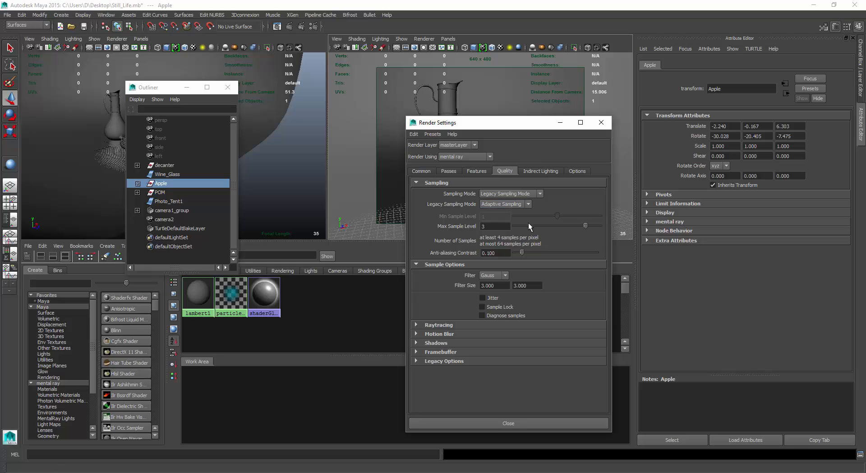
{"action": "left_click_drag", "start_coordinate": [586, 225], "coordinate": [511, 227]}
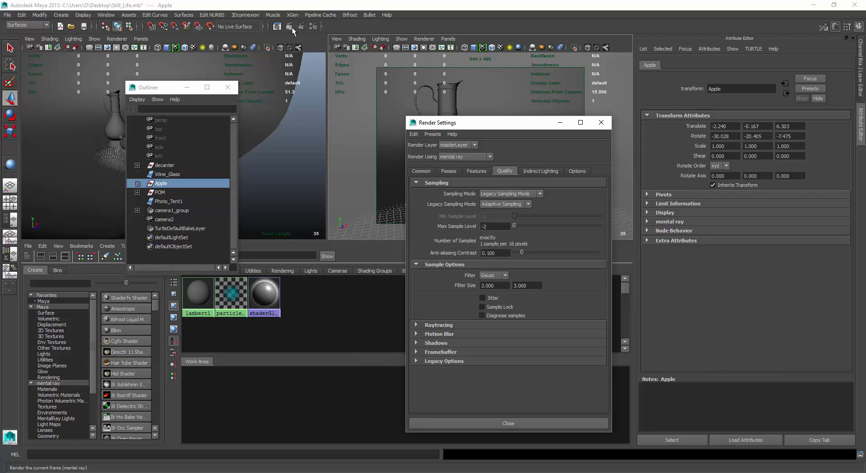
{"action": "left_click", "coordinate": [319, 54]}
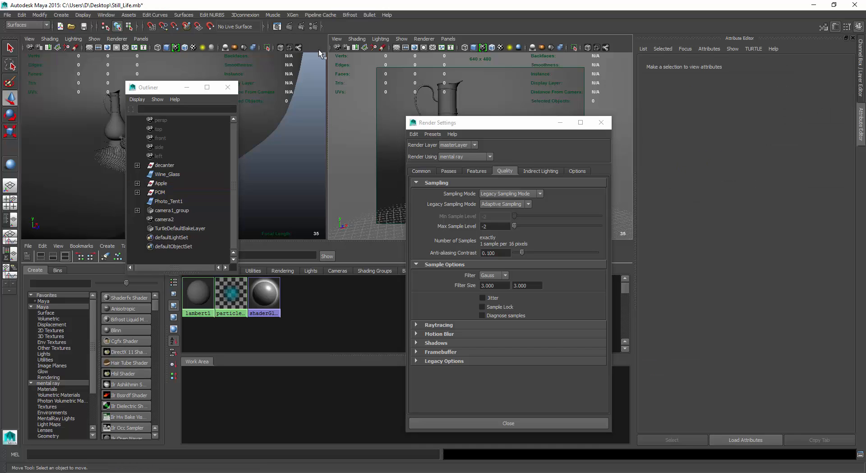
- Render the camera2 view, keep the image, and re-render with a Max Sample Level of 2 to compare the two results
{"action": "left_click", "coordinate": [294, 28]}
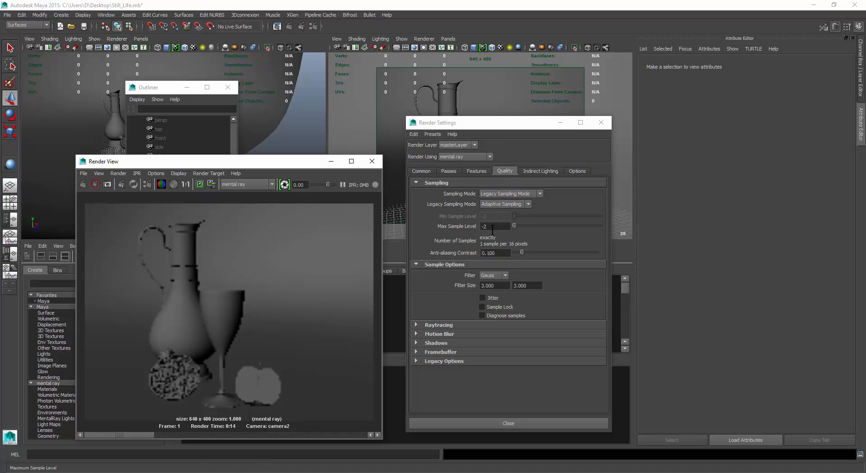
{"action": "left_click_drag", "start_coordinate": [515, 226], "coordinate": [575, 229]}
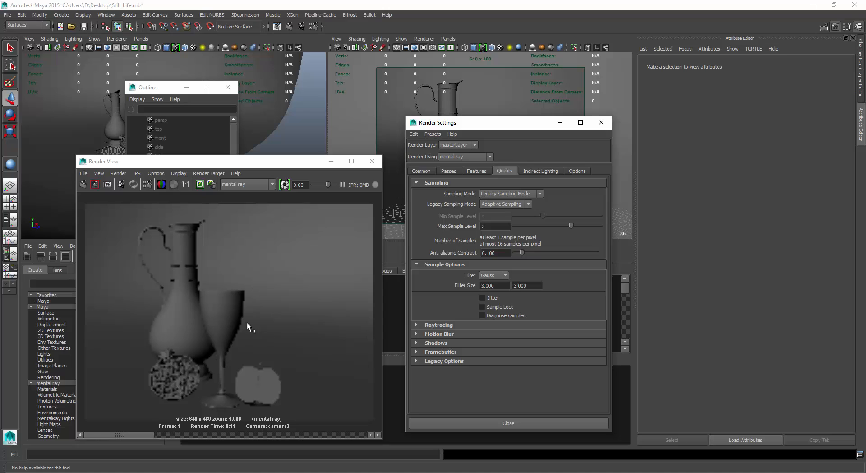
{"action": "left_click", "coordinate": [199, 183]}
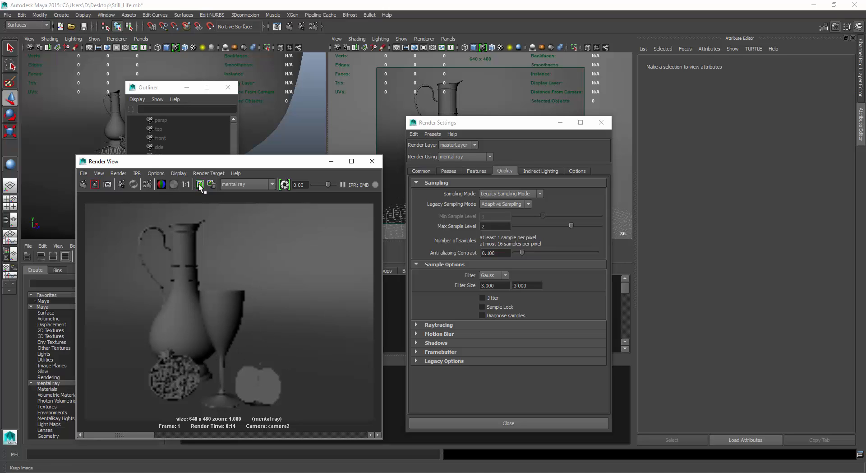
{"action": "left_click", "coordinate": [82, 184]}
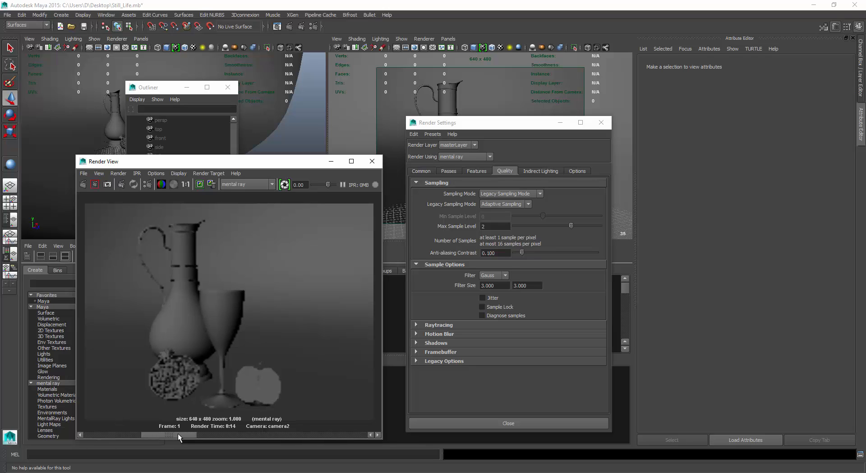
{"action": "left_click_drag", "start_coordinate": [161, 434], "coordinate": [87, 434]}
{"action": "left_click_drag", "start_coordinate": [167, 434], "coordinate": [107, 433]}
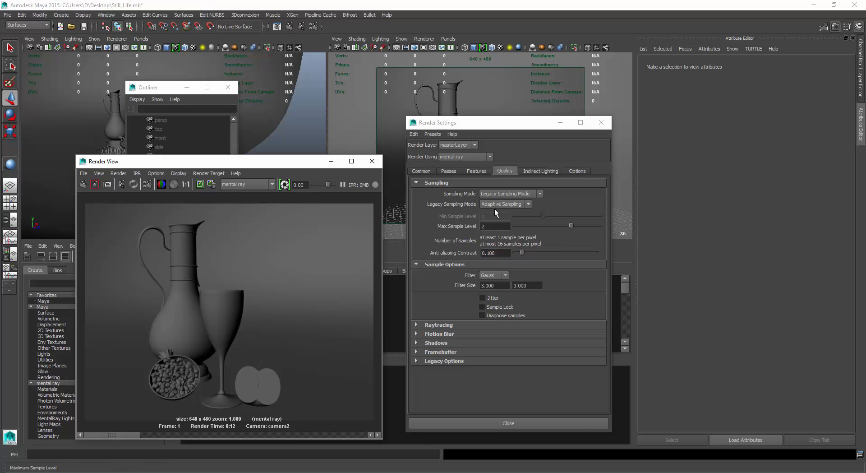
- Uncover the camera2 view and reframe it slightly around the still life, with the Render View minimized
{"action": "left_click_drag", "start_coordinate": [505, 125], "coordinate": [520, 242]}
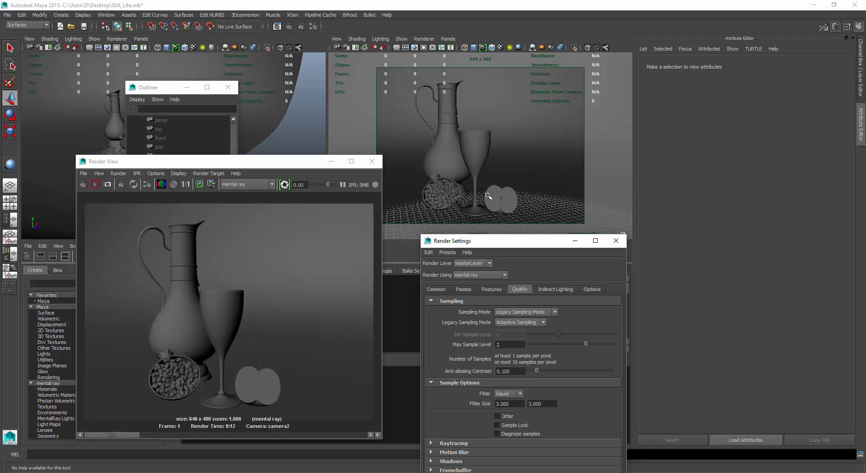
{"action": "left_click_drag", "start_coordinate": [535, 244], "coordinate": [547, 292]}
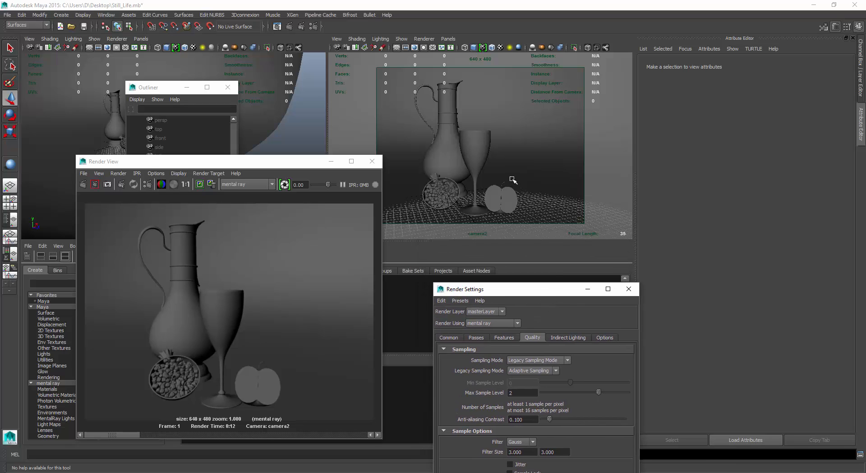
{"action": "middle_click_drag", "start_coordinate": [513, 180], "coordinate": [511, 175], "text": "alt"}
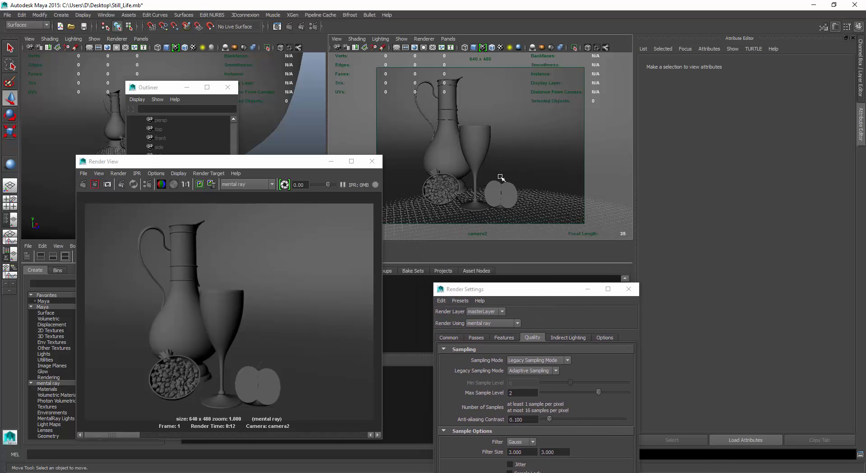
{"action": "left_click_drag", "start_coordinate": [506, 177], "coordinate": [484, 180], "text": "alt"}
{"action": "right_click_drag", "start_coordinate": [485, 178], "coordinate": [487, 178], "text": "alt"}
{"action": "middle_click_drag", "start_coordinate": [487, 178], "coordinate": [487, 178], "text": "alt"}
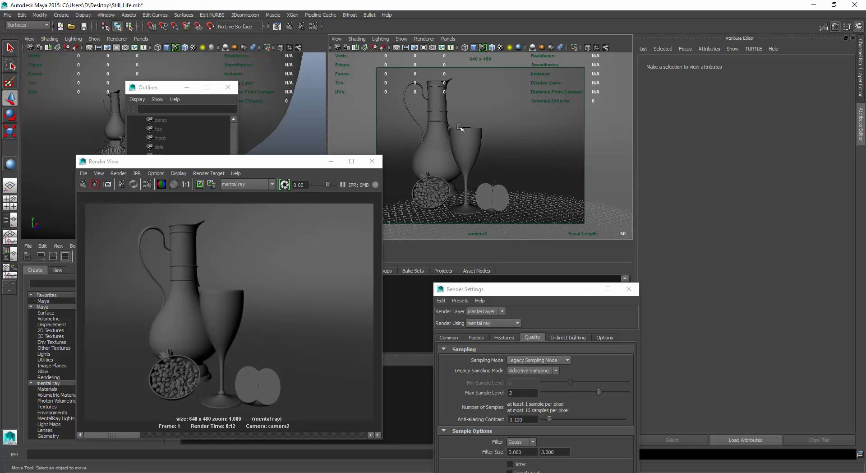
{"action": "left_click", "coordinate": [332, 161]}
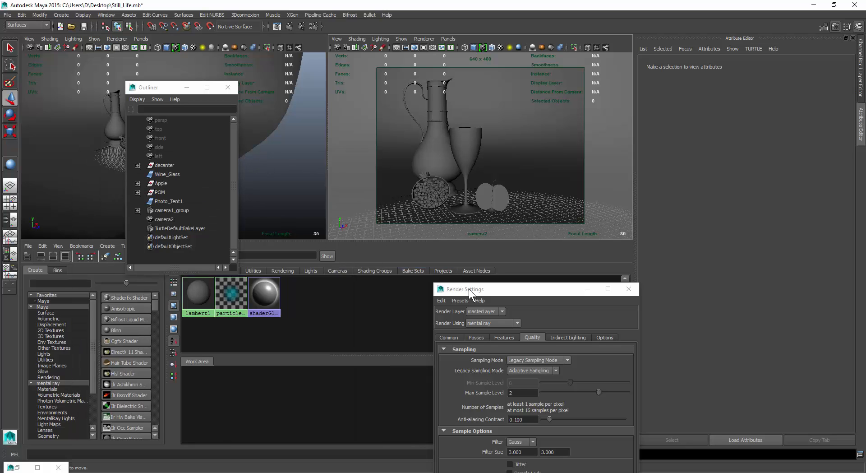
- Delete the unused camera1_group from the scene
{"action": "left_click_drag", "start_coordinate": [470, 289], "coordinate": [299, 246]}
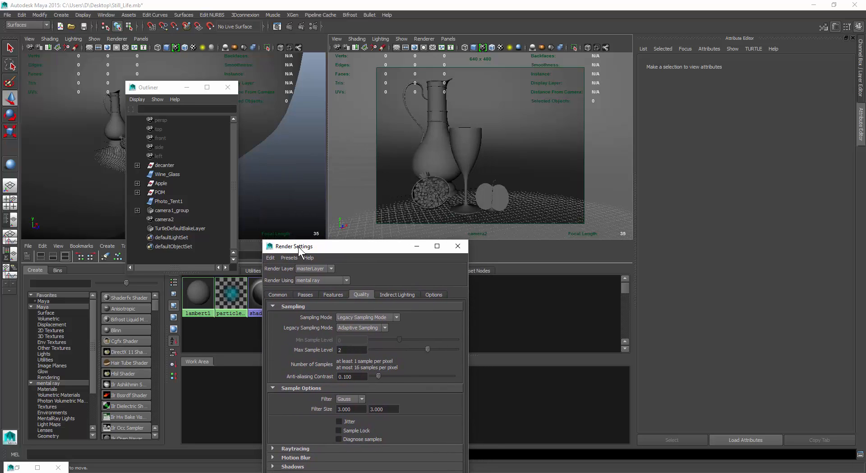
{"action": "left_click", "coordinate": [171, 218]}
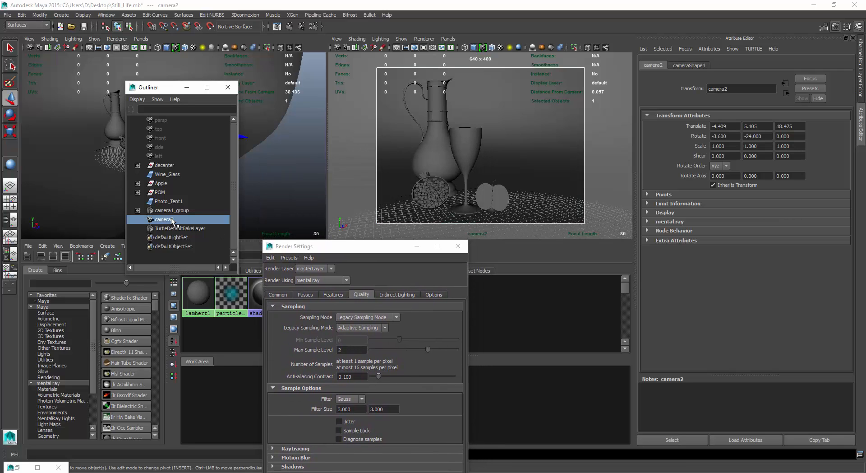
{"action": "middle_click_drag", "start_coordinate": [172, 217], "coordinate": [180, 210]}
{"action": "left_click", "coordinate": [179, 210]}
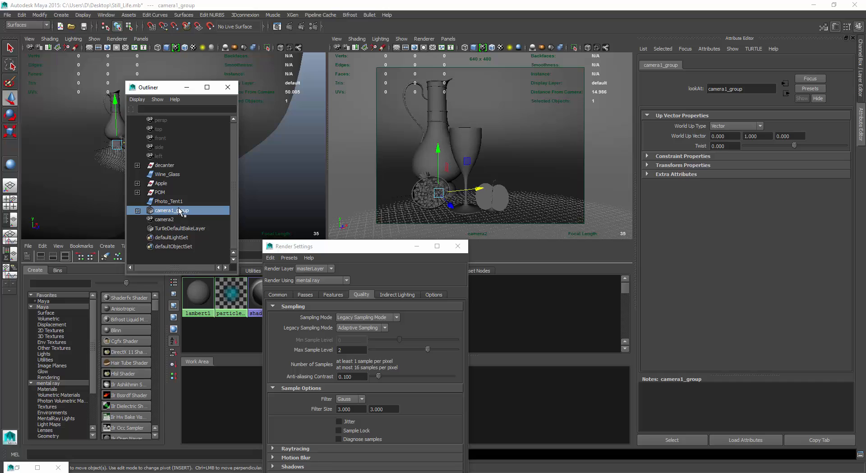
{"action": "key", "text": "Delete"}
- Rename camera2 as Shot_Cam
{"action": "left_click", "coordinate": [172, 212]}
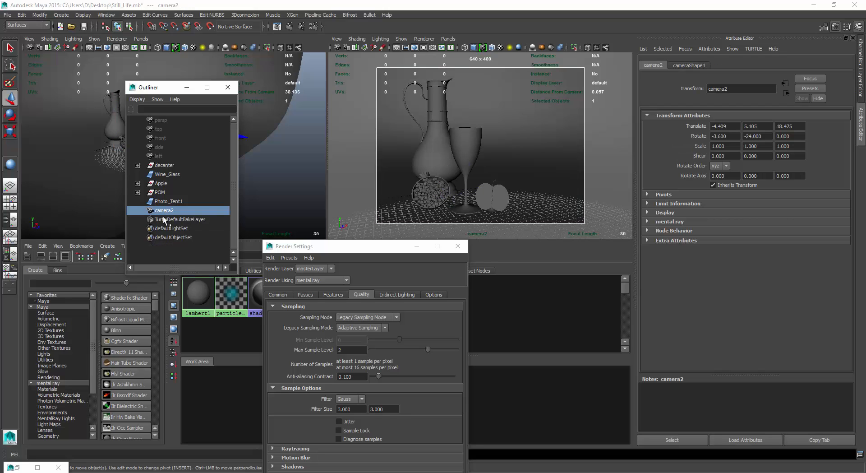
{"action": "double_click", "coordinate": [167, 211]}
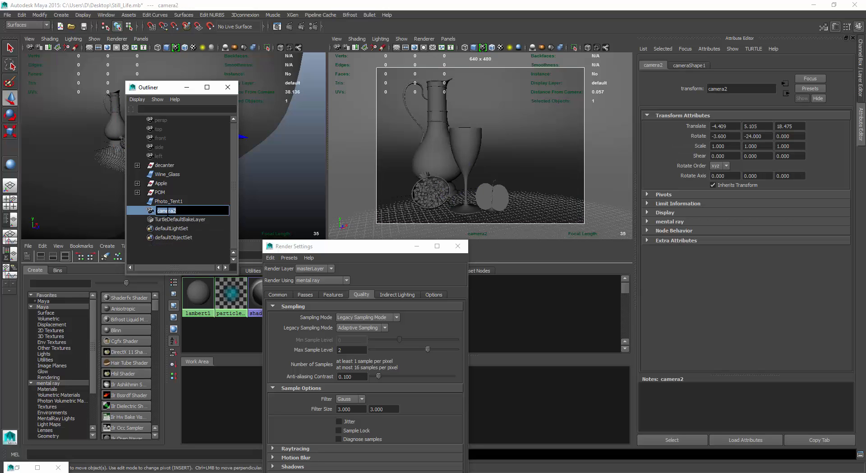
{"action": "type", "text": "Shot_Cam"}
{"action": "key", "text": "Return"}
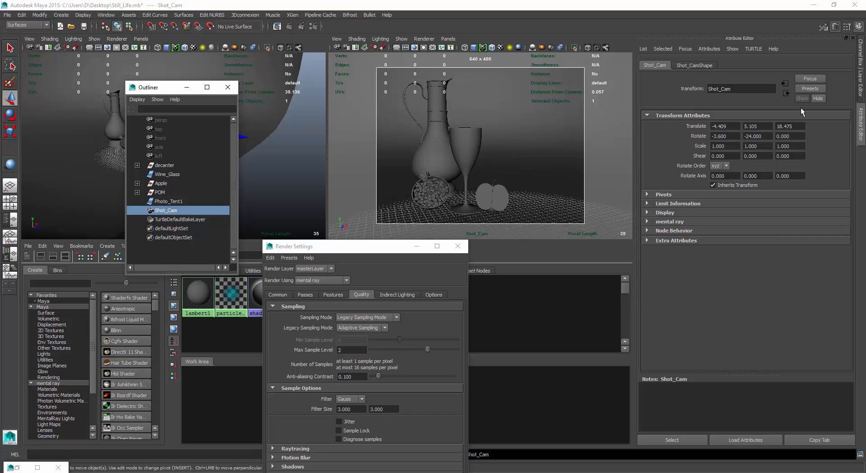
- Lock all of Shot_Cam's translate, rotate, scale and visibility channels, and reselect the camera to check the lock
{"action": "left_click", "coordinate": [860, 68]}
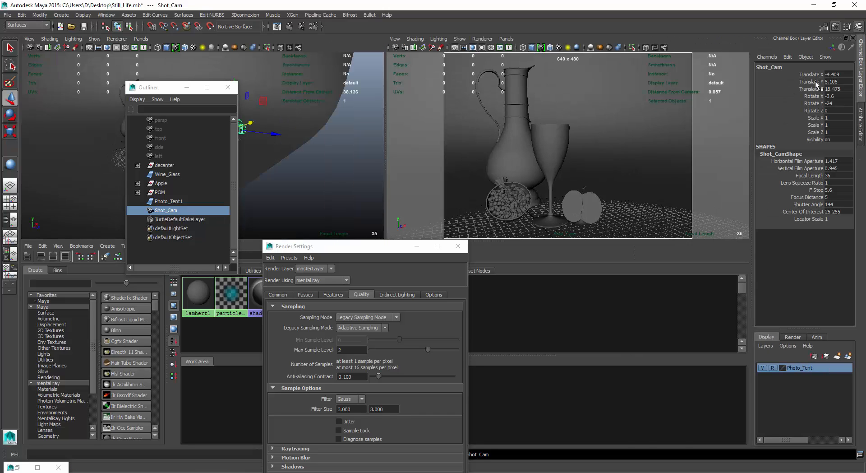
{"action": "left_click_drag", "start_coordinate": [814, 74], "coordinate": [818, 137]}
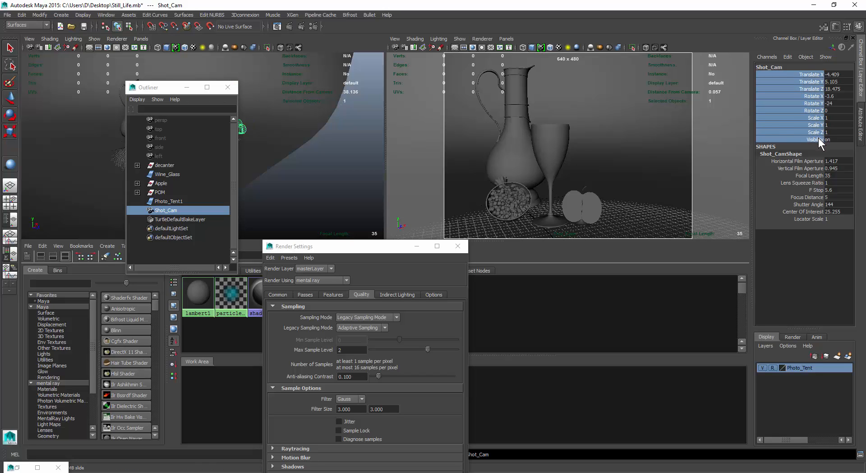
{"action": "right_click", "coordinate": [813, 95]}
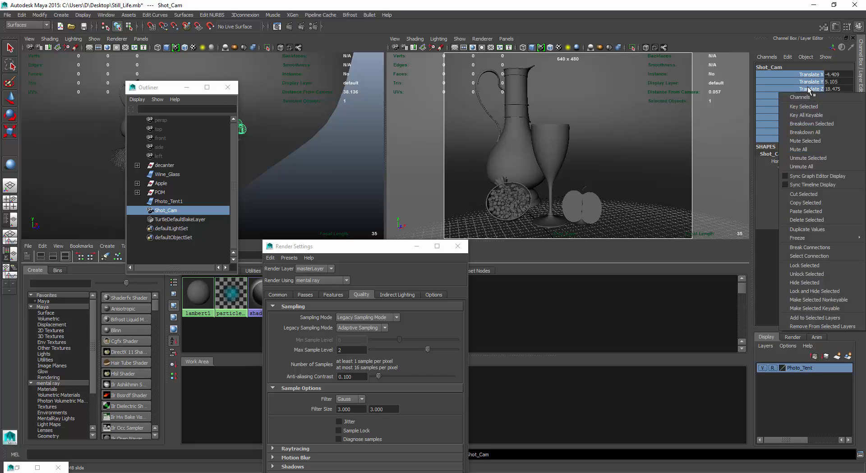
{"action": "left_click", "coordinate": [817, 266]}
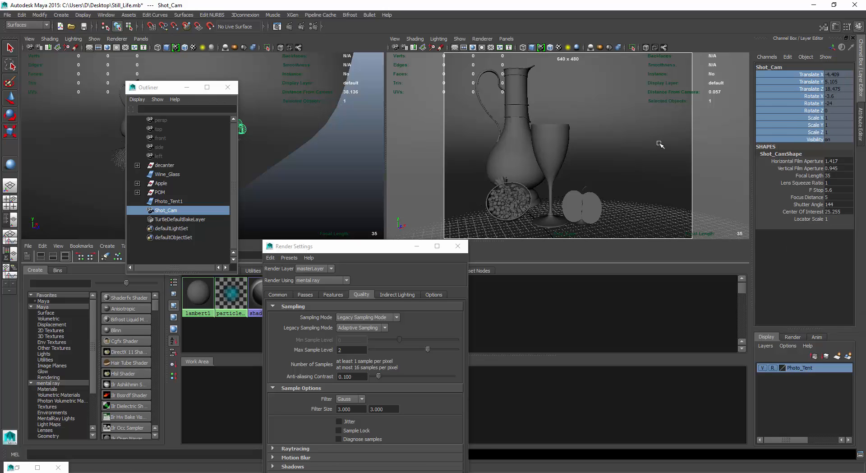
{"action": "left_click", "coordinate": [285, 150]}
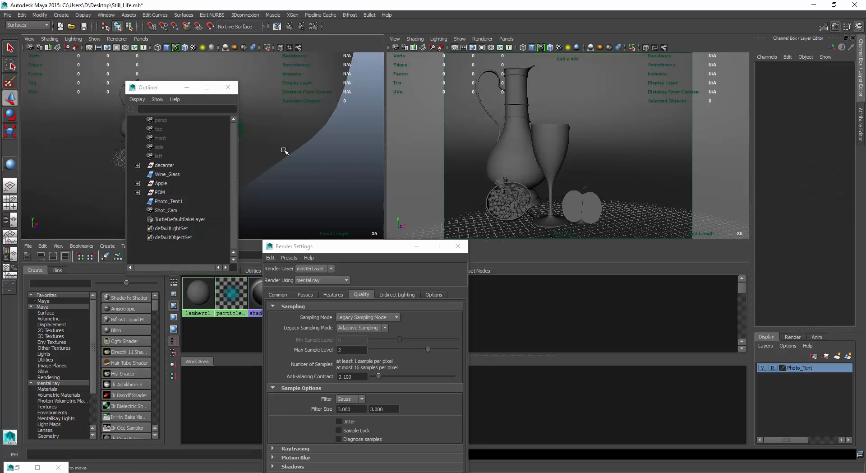
{"action": "left_click", "coordinate": [246, 131]}
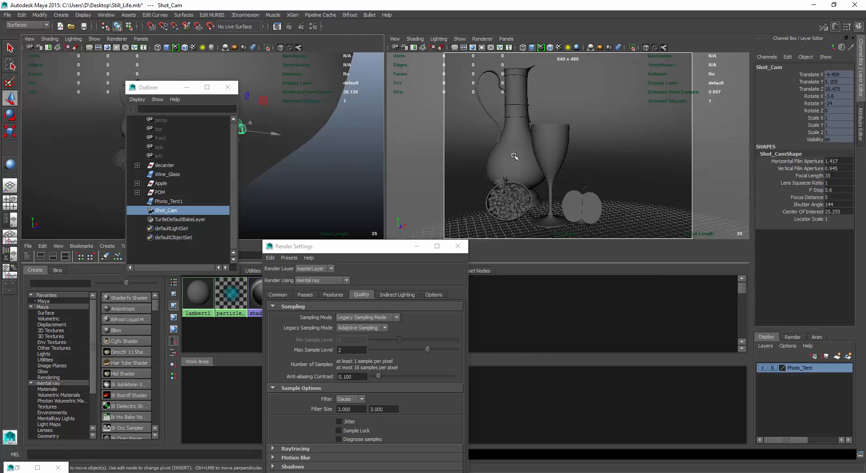
- Close the Render Settings and move the Outliner clear of the camera in the perspective view
{"action": "left_click_drag", "start_coordinate": [390, 249], "coordinate": [370, 187]}
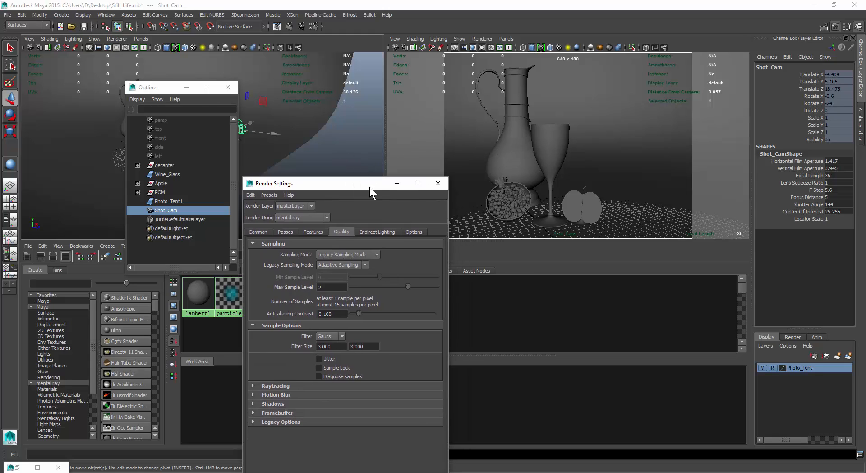
{"action": "left_click", "coordinate": [438, 184]}
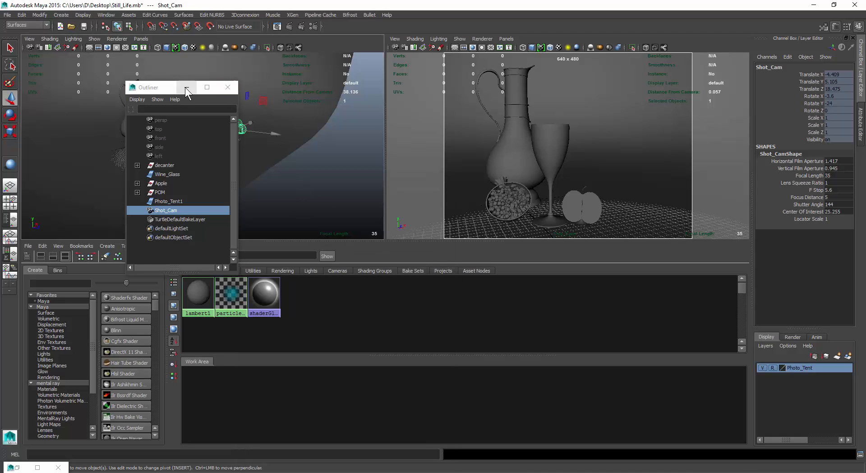
{"action": "left_click_drag", "start_coordinate": [168, 84], "coordinate": [124, 82]}
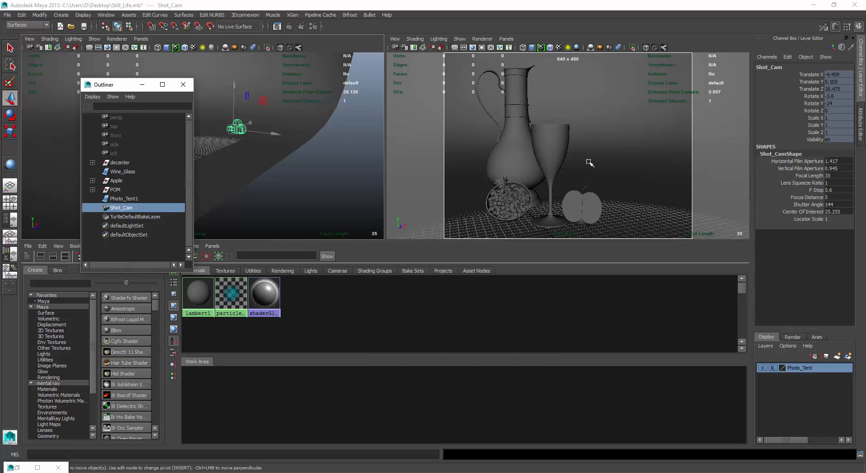
- Check the selection of the individual still life objects and move Wine_Glass toward the camera, to about Translate X -3.792 and Z 5.913
{"action": "left_click", "coordinate": [554, 140]}
{"action": "left_click", "coordinate": [519, 142]}
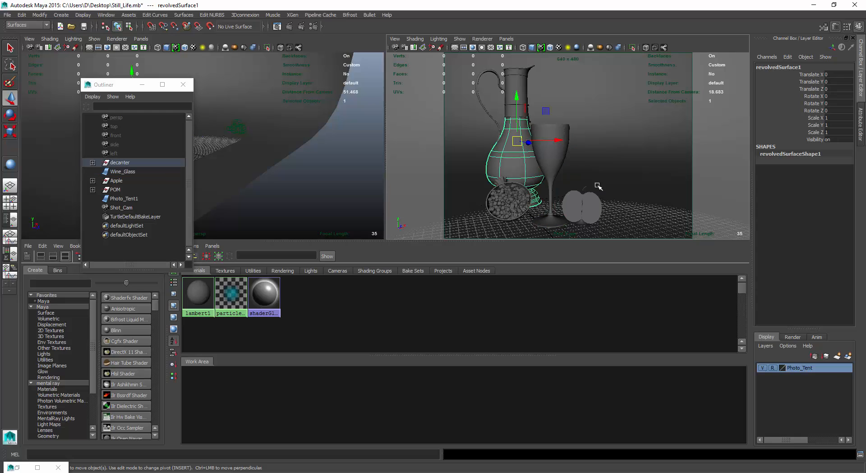
{"action": "left_click", "coordinate": [591, 198]}
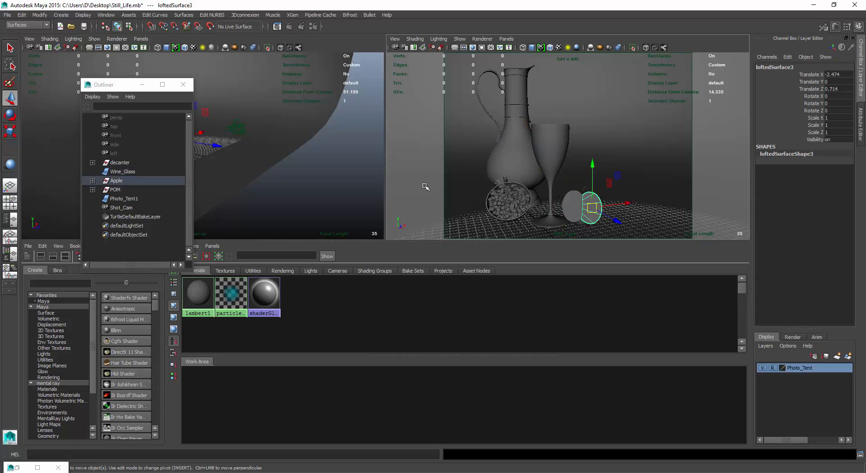
{"action": "left_click", "coordinate": [120, 190]}
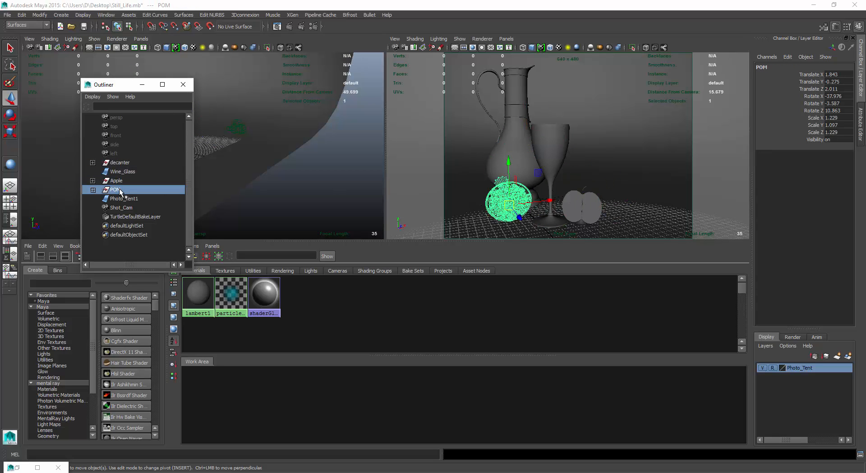
{"action": "left_click", "coordinate": [118, 181]}
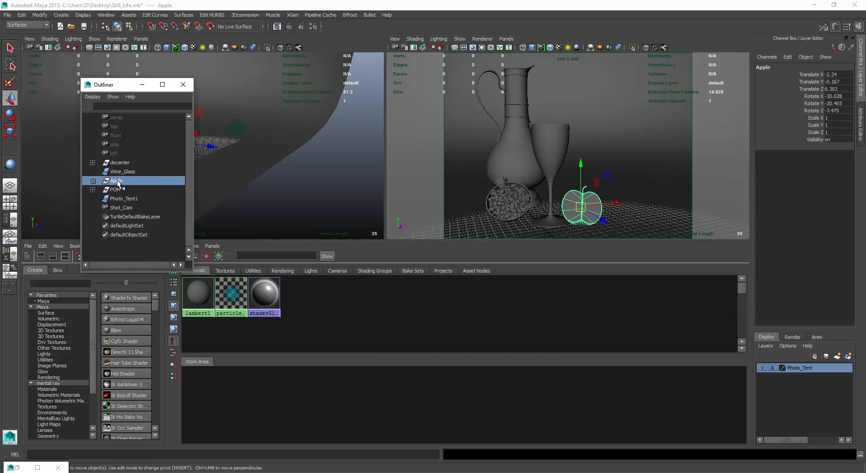
{"action": "left_click", "coordinate": [119, 172]}
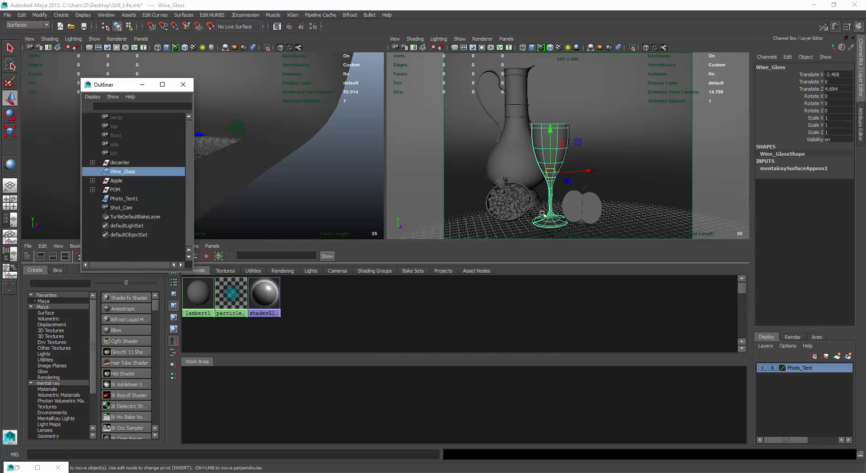
{"action": "mouse_move", "coordinate": [570, 183]}
{"action": "left_mouse_down"}
{"action": "mouse_move", "coordinate": [586, 195]}
{"action": "mouse_move", "coordinate": [595, 175]}
{"action": "mouse_move", "coordinate": [573, 184]}
{"action": "left_mouse_up"}
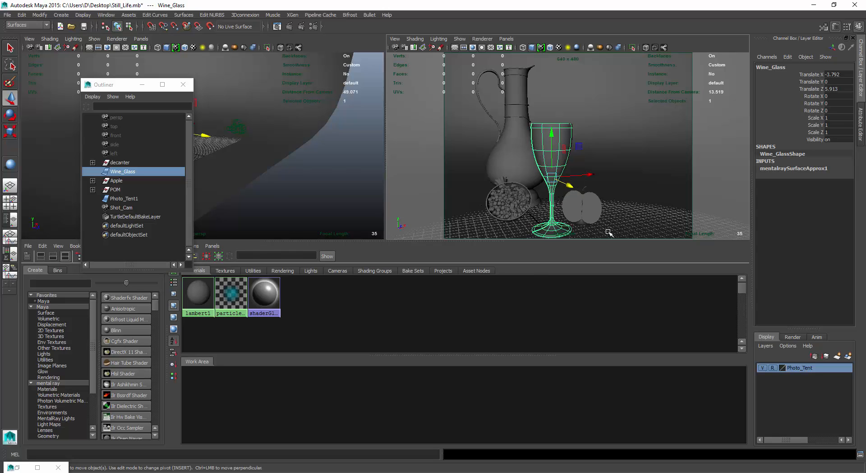
- Display Shot_Cam's shape attributes and examine its Depth of Field, Film Back and Camera Attributes settings
{"action": "left_click", "coordinate": [235, 129]}
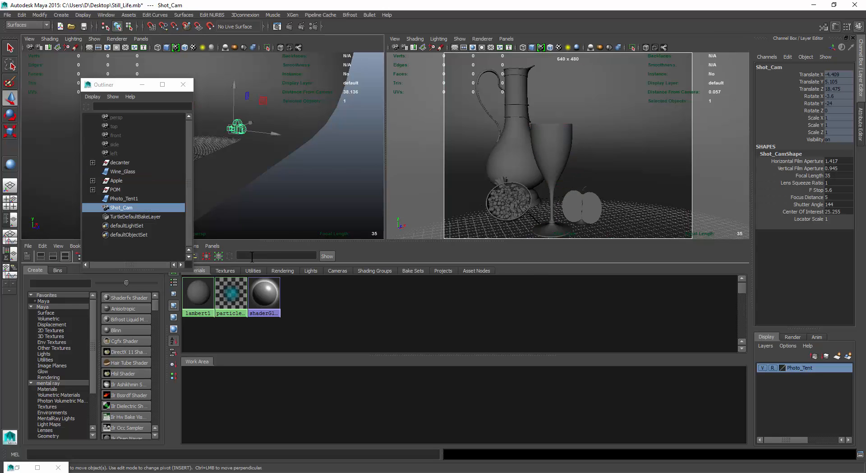
{"action": "key", "text": "ctrl+a"}
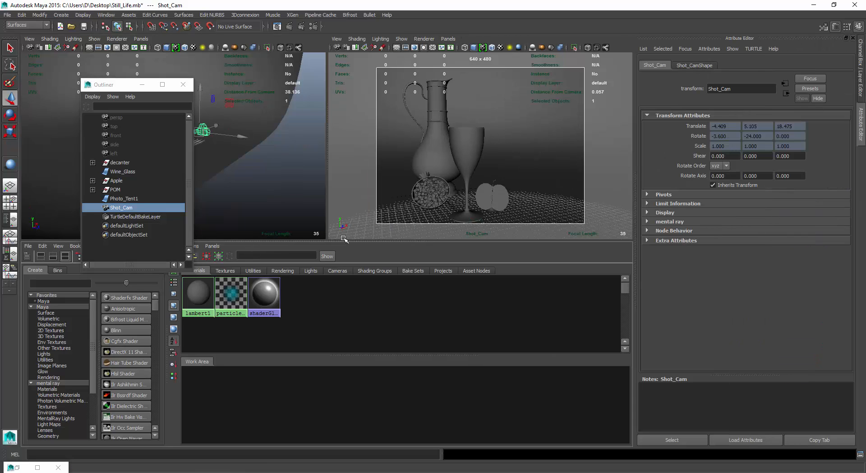
{"action": "left_click", "coordinate": [689, 66]}
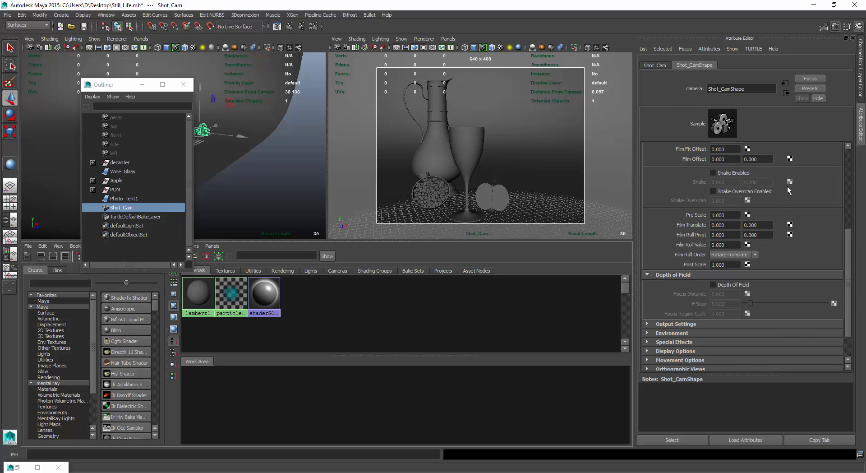
{"action": "scroll", "coordinate": [821, 207], "scroll_direction": "up", "scroll_amount": 5}
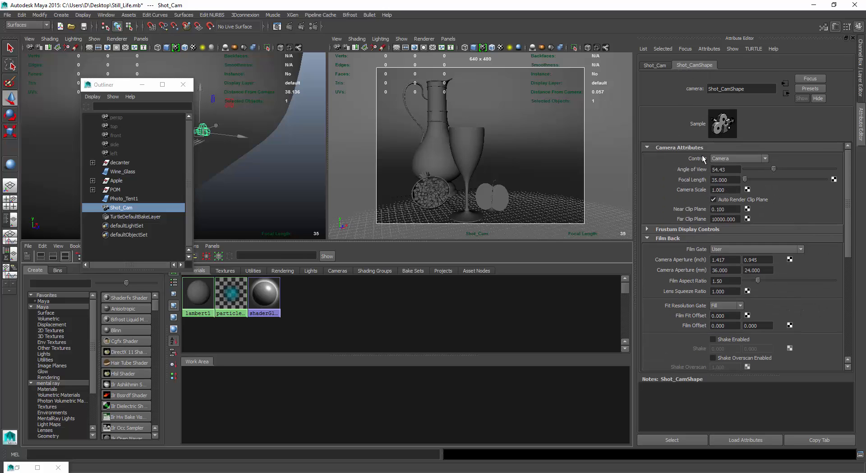
- Enable Depth of Field on Shot_Cam and use Viewport 2.0 as the renderer of its camera view
{"action": "left_click", "coordinate": [675, 239]}
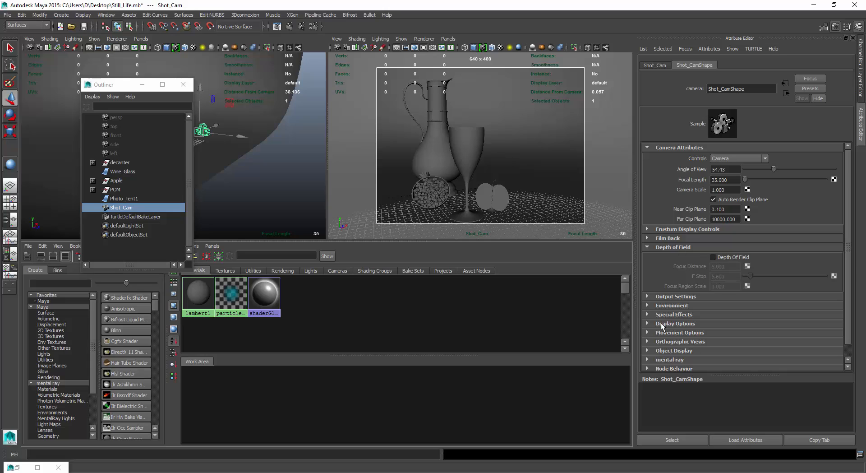
{"action": "left_click", "coordinate": [728, 258]}
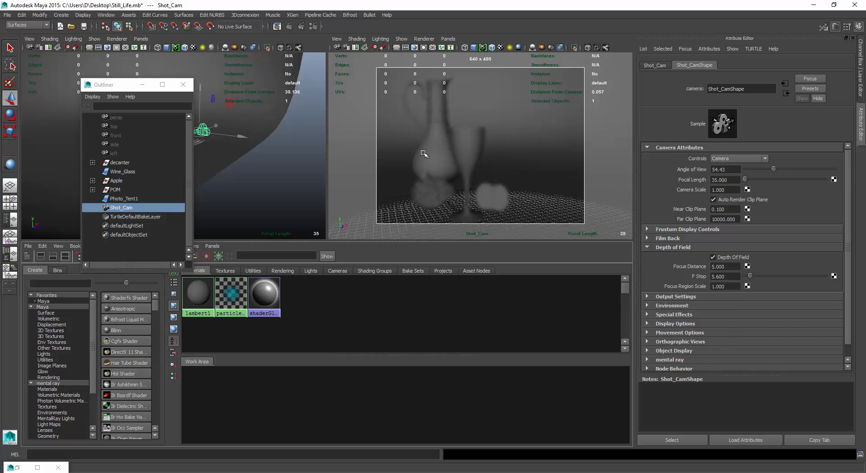
{"action": "left_click", "coordinate": [431, 40]}
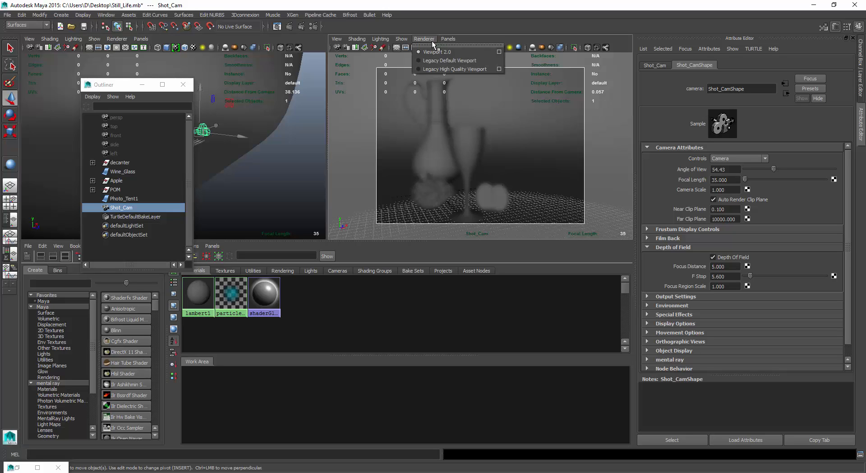
{"action": "left_click", "coordinate": [437, 52]}
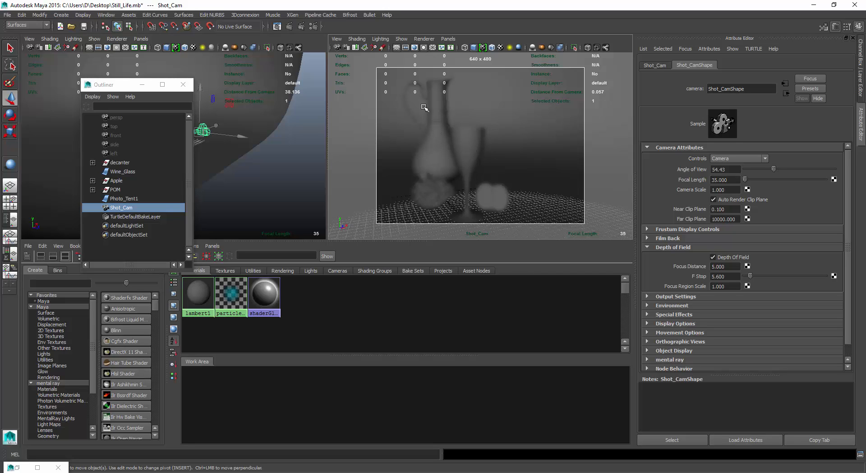
- Check Wine_Glass in the camera view, reselect Shot_Cam, and examine the Object Details option of the heads-up display
{"action": "left_click", "coordinate": [467, 140]}
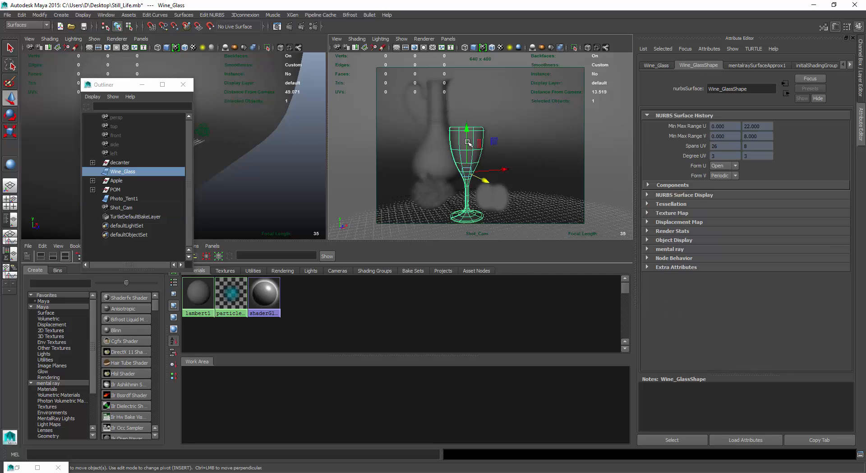
{"action": "left_click", "coordinate": [200, 131]}
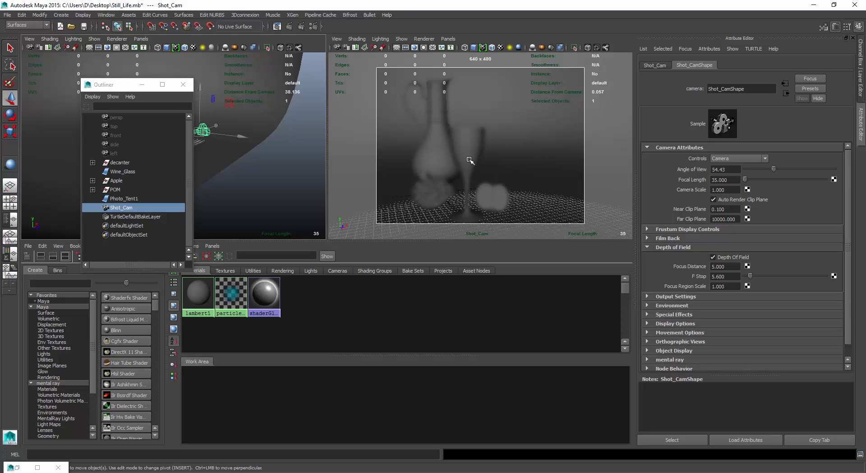
{"action": "left_click", "coordinate": [102, 16]}
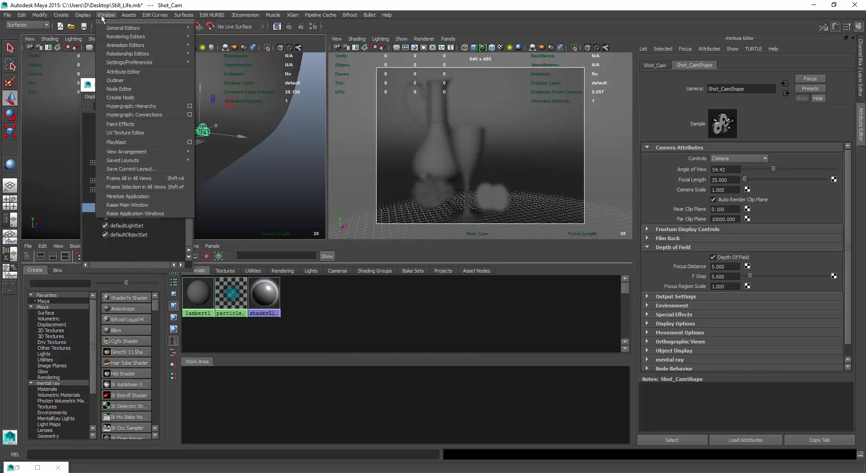
{"action": "mouse_move", "coordinate": [87, 17]}
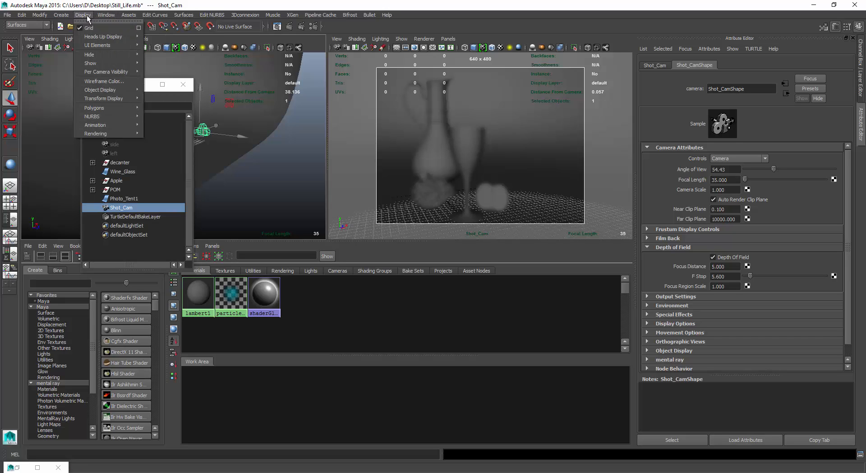
{"action": "mouse_move", "coordinate": [92, 39]}
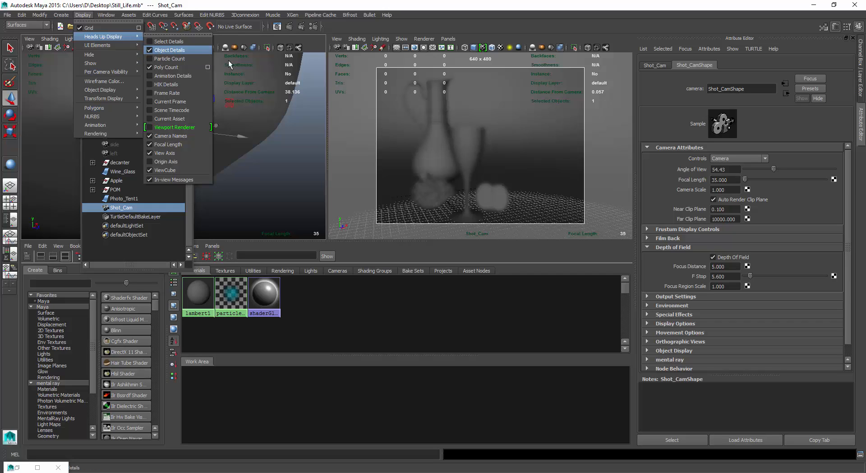
{"action": "left_click", "coordinate": [465, 119]}
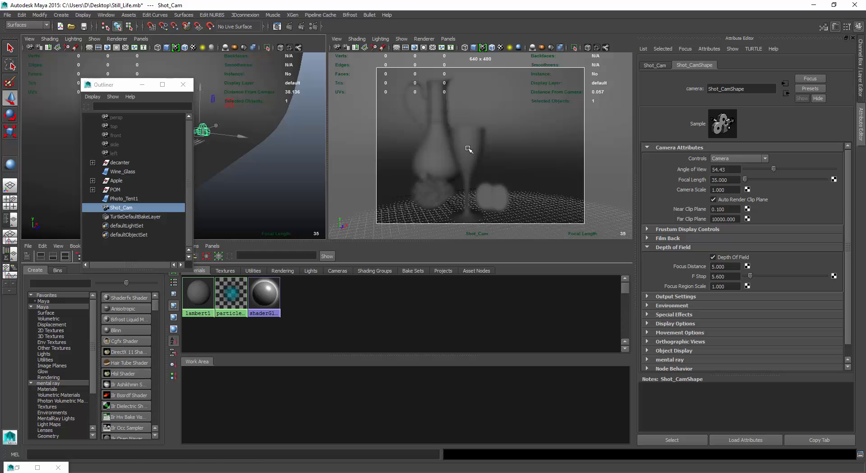
- Read the Distance From Camera of the wine glass, decanter, apple and pomegranate in the Shot_Cam view
{"action": "left_click", "coordinate": [469, 148]}
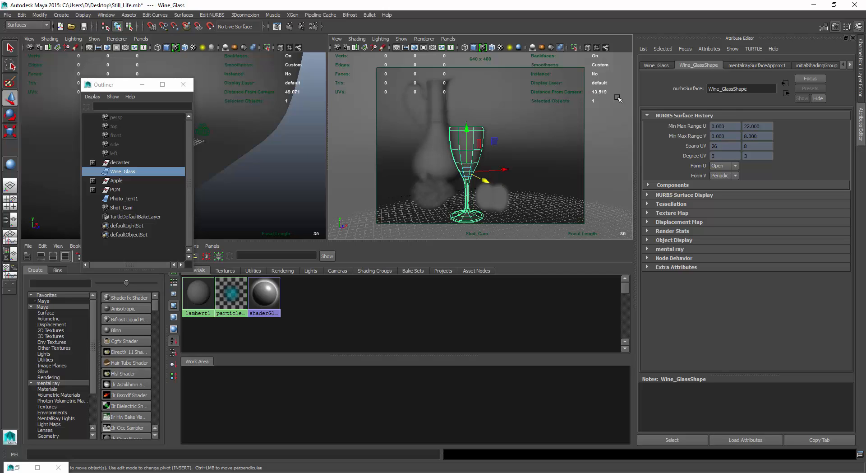
{"action": "left_click", "coordinate": [430, 154]}
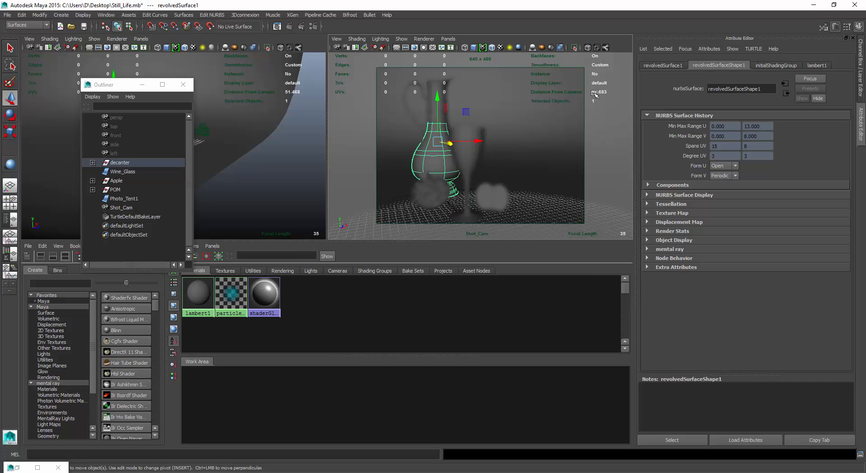
{"action": "left_click", "coordinate": [500, 194]}
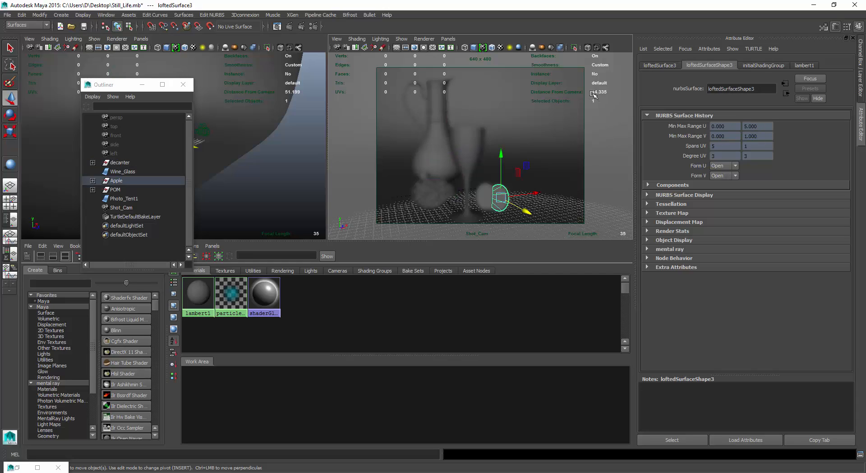
{"action": "left_click", "coordinate": [441, 189]}
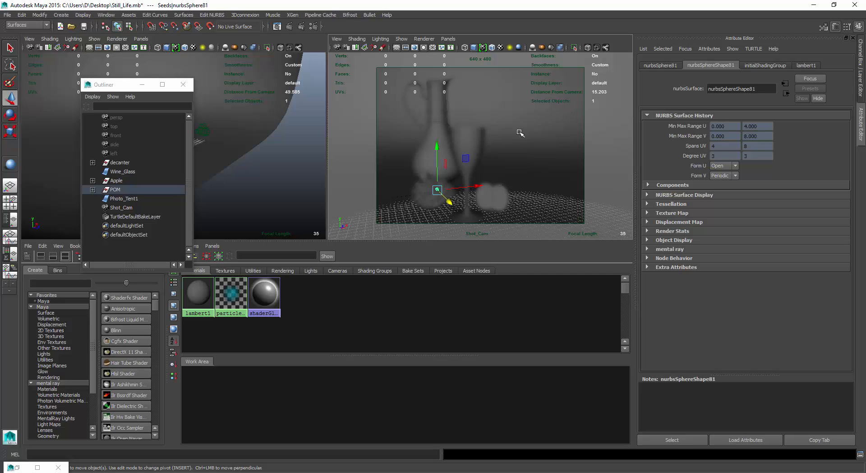
{"action": "left_click", "coordinate": [425, 174]}
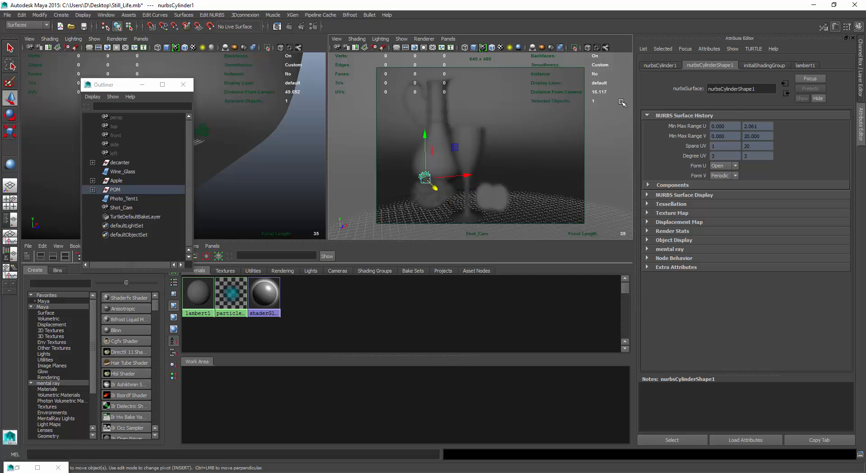
{"action": "left_click", "coordinate": [438, 104]}
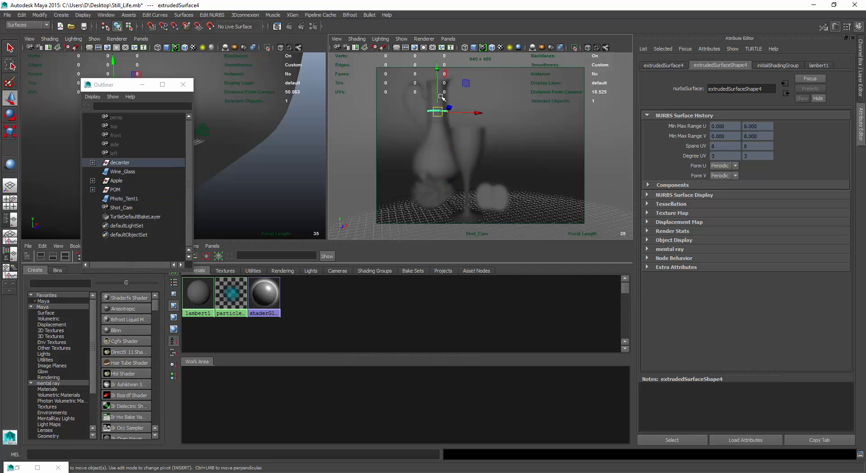
{"action": "left_click", "coordinate": [472, 142]}
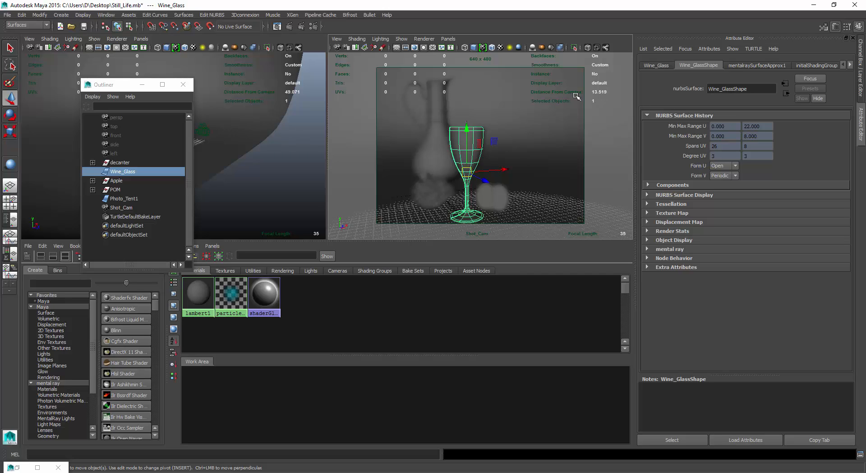
- Try Focus Distances of 13, 13.5 and 14 on Shot_Cam, and render the still life at 14
{"action": "left_click", "coordinate": [206, 132]}
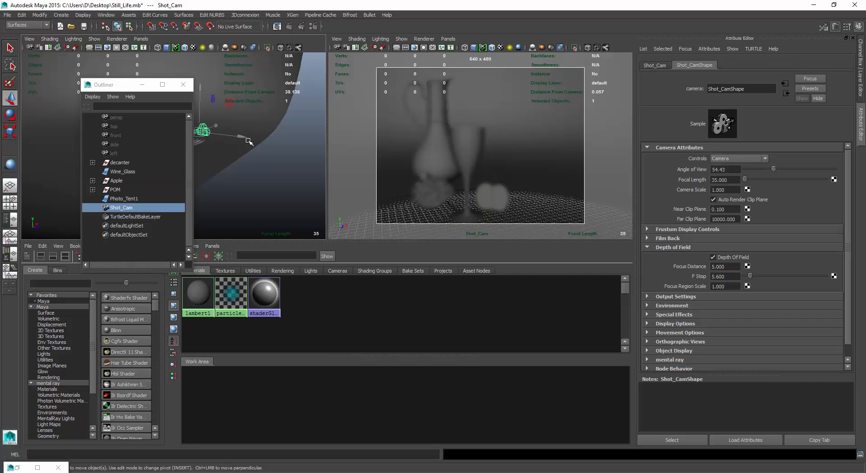
{"action": "double_click", "coordinate": [736, 266]}
{"action": "type", "text": "13"}
{"action": "key", "text": "Return"}
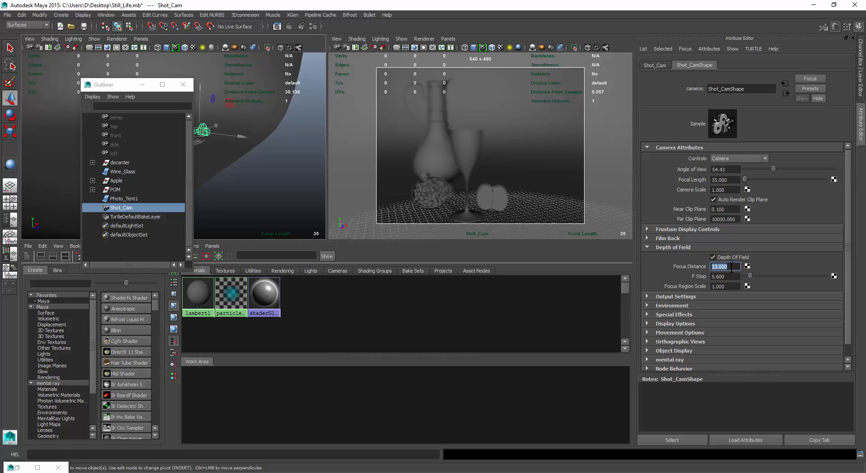
{"action": "type", "text": "13.5"}
{"action": "key", "text": "Return"}
{"action": "type", "text": "14"}
{"action": "key", "text": "Return"}
{"action": "left_click", "coordinate": [366, 82]}
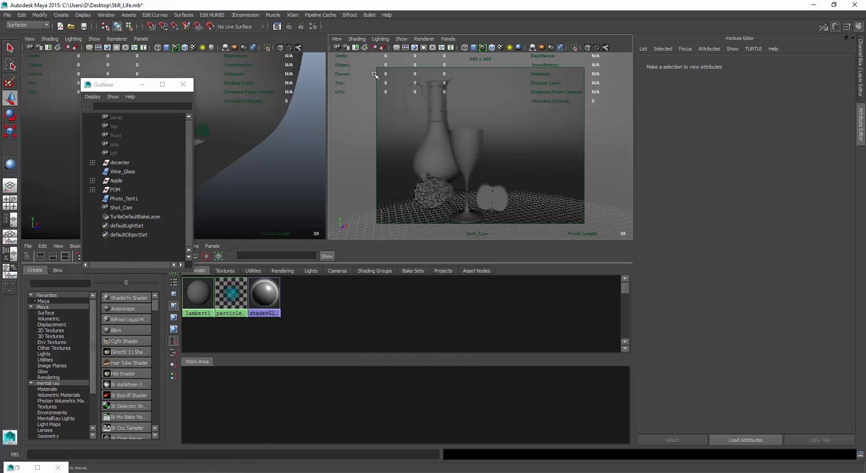
{"action": "left_click", "coordinate": [289, 26]}
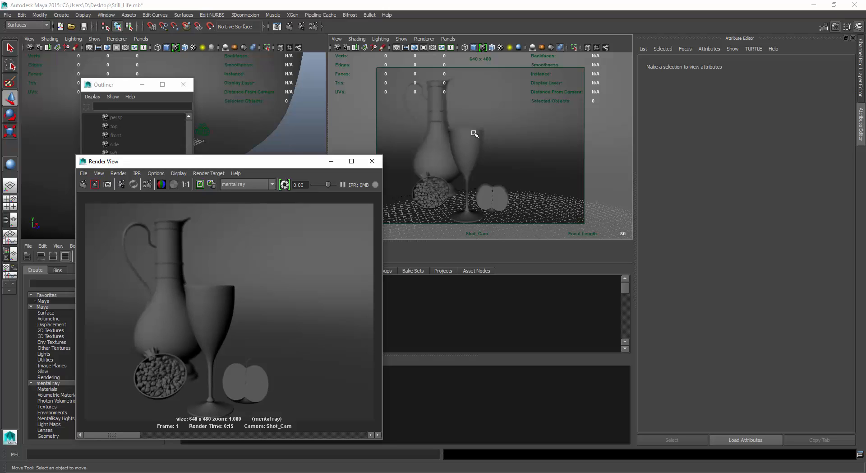
- Set Shot_Cam's Focus Distance to 13 and render the still life again
{"action": "left_click", "coordinate": [203, 130]}
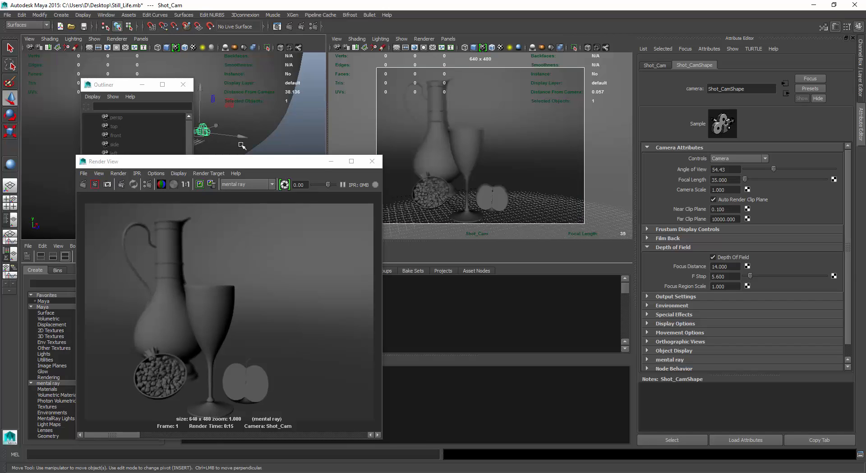
{"action": "left_click", "coordinate": [722, 266]}
{"action": "type", "text": "13"}
{"action": "key", "text": "Return"}
{"action": "left_click", "coordinate": [86, 185]}
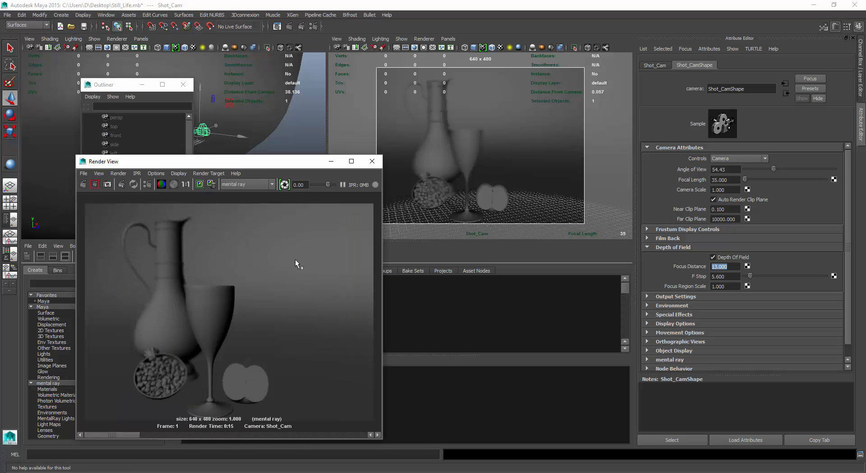
- Raise the mental ray Max Sample Level to 3 in the Render Settings, keeping the Gauss filter
{"action": "left_click", "coordinate": [312, 25]}
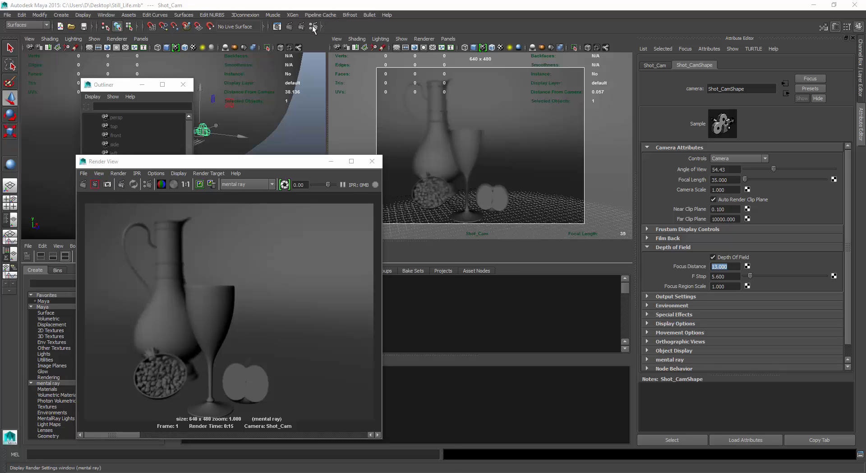
{"action": "left_click_drag", "start_coordinate": [366, 191], "coordinate": [492, 120]}
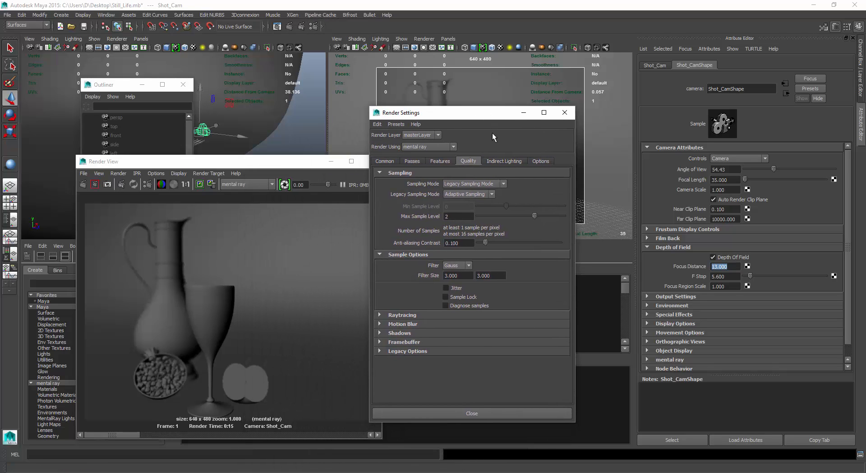
{"action": "left_click_drag", "start_coordinate": [535, 216], "coordinate": [549, 215]}
{"action": "left_click", "coordinate": [464, 265]}
{"action": "left_click", "coordinate": [464, 265]}
- Remove the old stored images from the Render View, keep the current render, and re-render with the higher sampling
{"action": "left_click", "coordinate": [211, 184]}
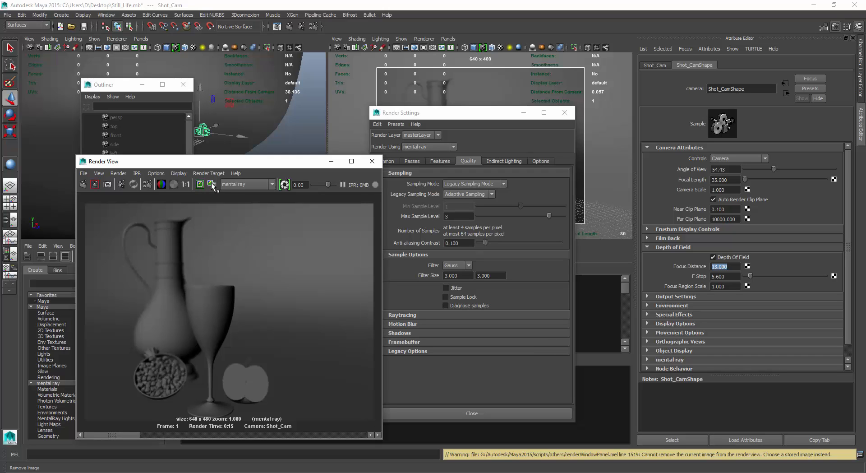
{"action": "left_click_drag", "start_coordinate": [191, 434], "coordinate": [389, 428]}
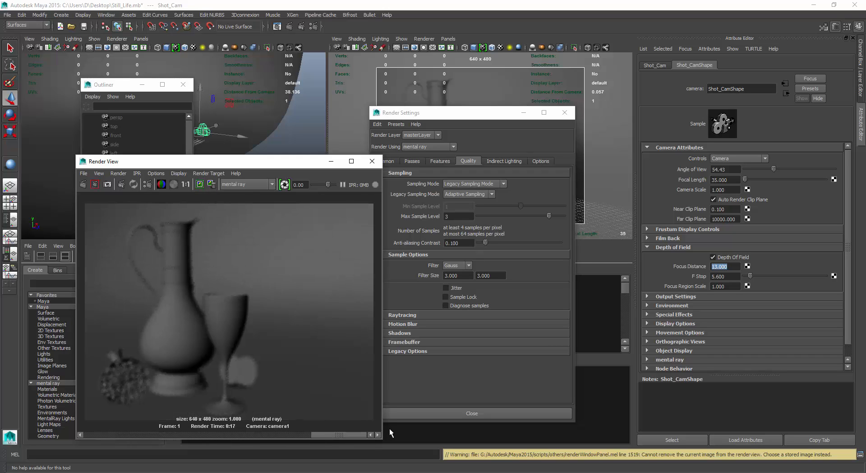
{"action": "left_click", "coordinate": [211, 184]}
{"action": "left_click", "coordinate": [211, 184]}
{"action": "left_click", "coordinate": [211, 184]}
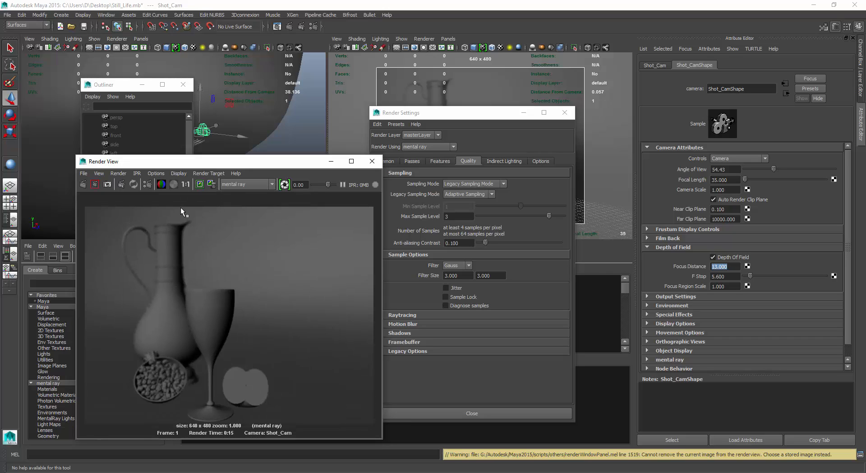
{"action": "left_click", "coordinate": [199, 185]}
{"action": "left_click", "coordinate": [84, 185]}
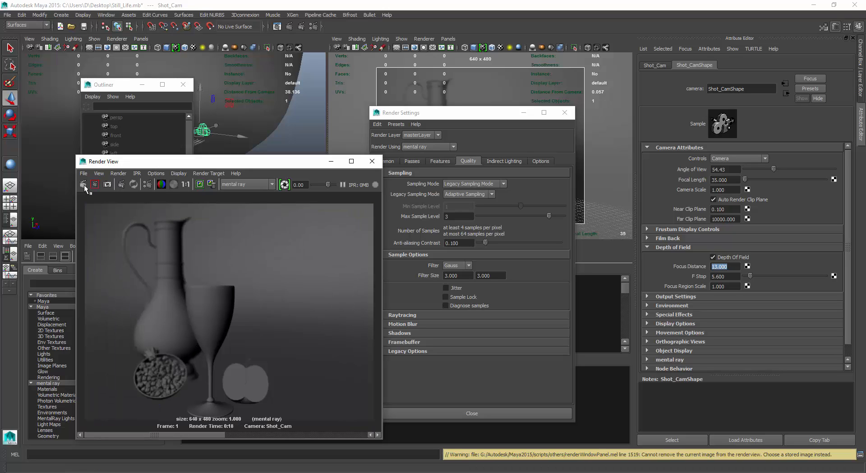
- Compare the stored and new renders, set Shot_Cam's F Stop to 12, and render again with the Render View moved clear
{"action": "left_click_drag", "start_coordinate": [212, 433], "coordinate": [111, 416]}
{"action": "left_click_drag", "start_coordinate": [496, 113], "coordinate": [295, 146]}
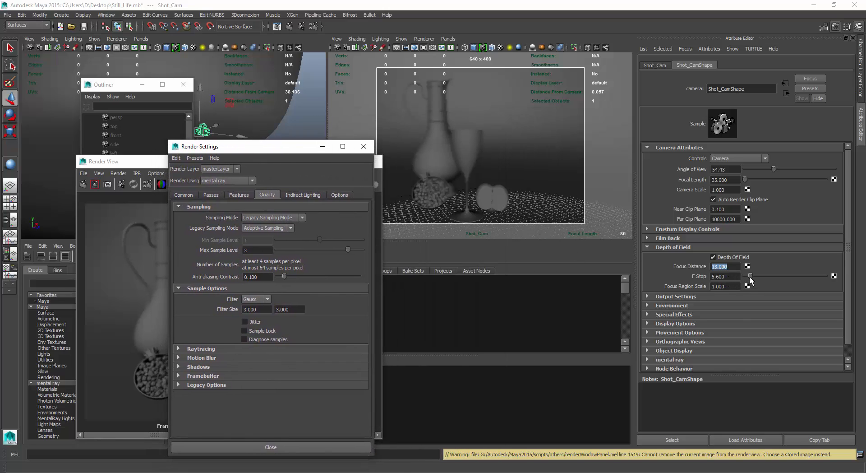
{"action": "left_click_drag", "start_coordinate": [750, 276], "coordinate": [676, 276]}
{"action": "type", "text": "12"}
{"action": "key", "text": "Return"}
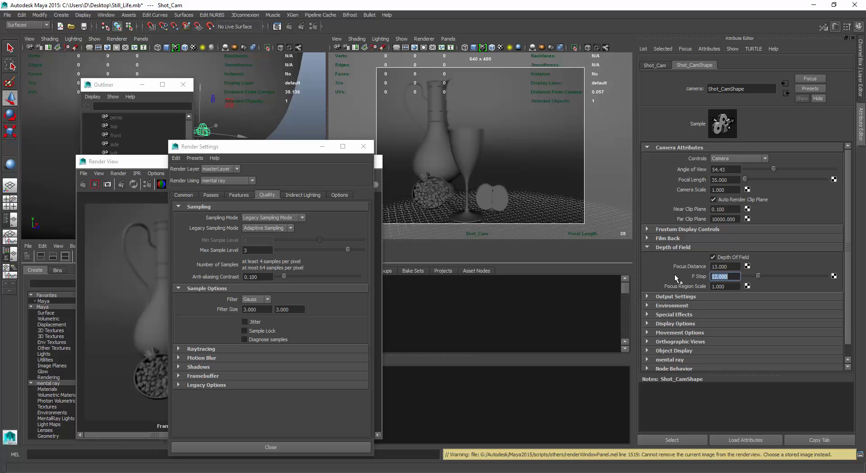
{"action": "left_click_drag", "start_coordinate": [125, 166], "coordinate": [267, 72]}
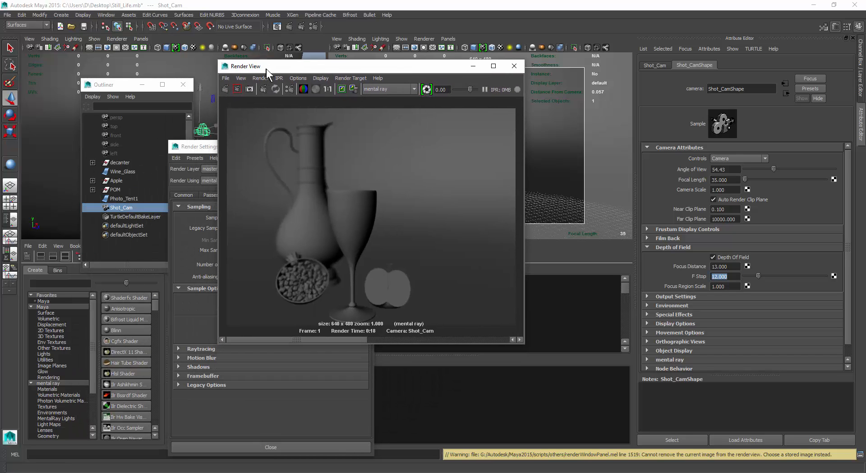
{"action": "left_click", "coordinate": [225, 90]}
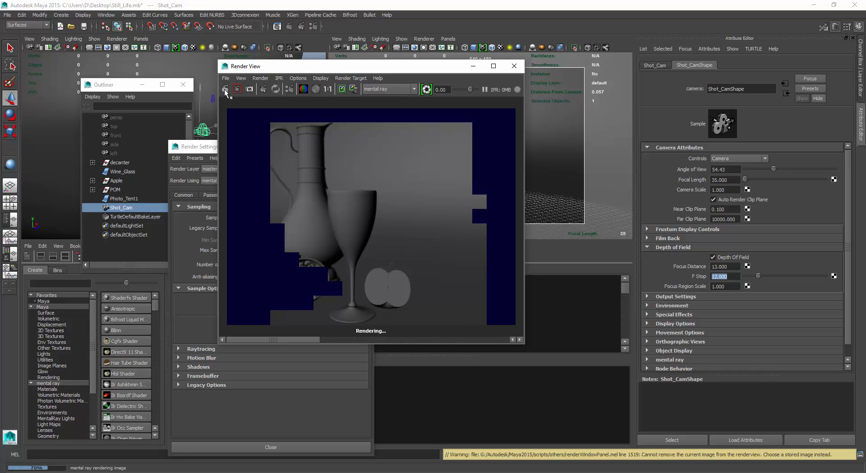
- Set Shot_Cam's F Stop to 7, store the current render for comparison, and re-render the still life
{"action": "left_click", "coordinate": [726, 277]}
{"action": "type", "text": "7"}
{"action": "key", "text": "Return"}
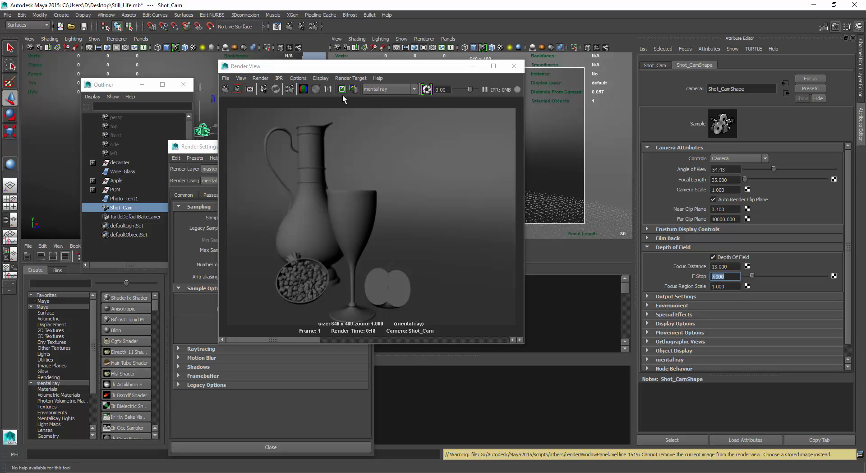
{"action": "left_click", "coordinate": [301, 103]}
{"action": "left_click", "coordinate": [228, 89]}
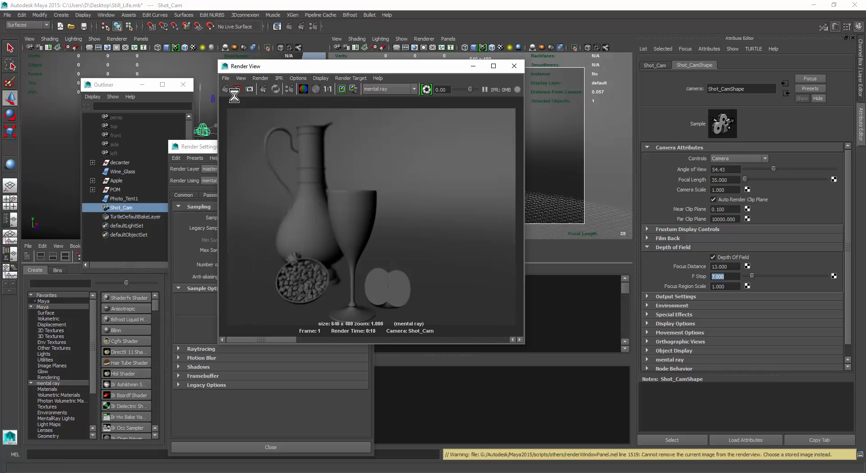
- Set Shot_Cam's Focus Region Scale to 3, keep the current render for comparison, and re-render the still life
{"action": "left_click", "coordinate": [732, 286]}
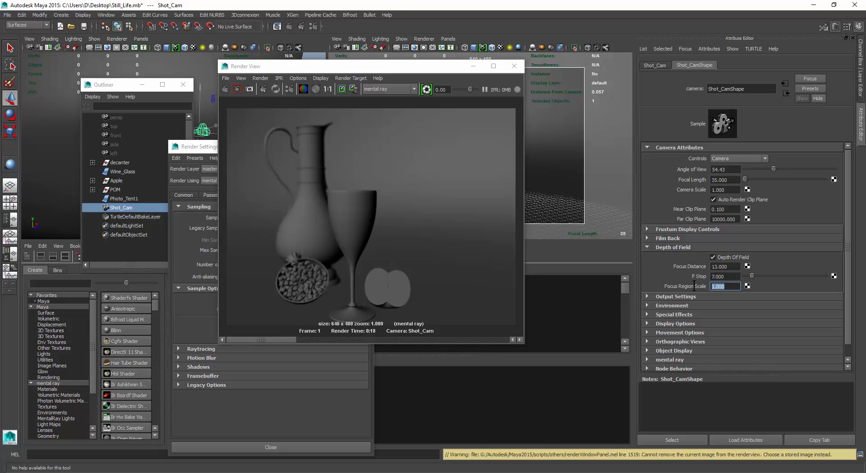
{"action": "type", "text": "3"}
{"action": "key", "text": "Return"}
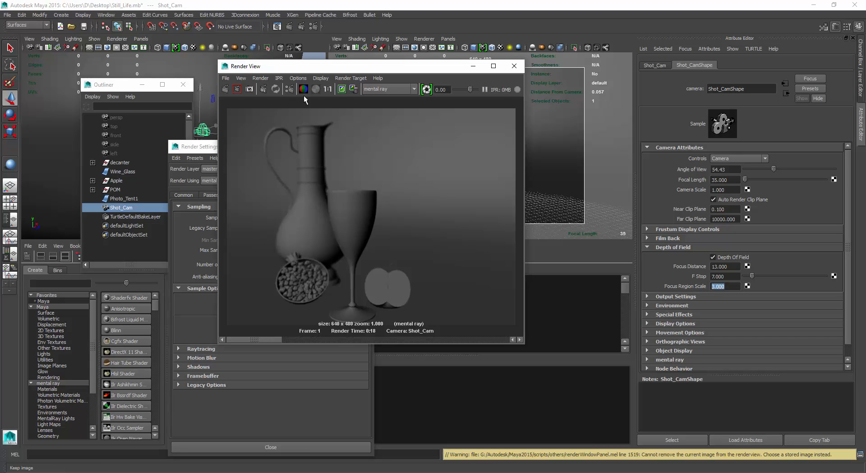
{"action": "left_click", "coordinate": [226, 89]}
- Set Shot_Cam's Focus Region Scale to 0.5, store the current render, and render the still life again
{"action": "key", "text": "5"}
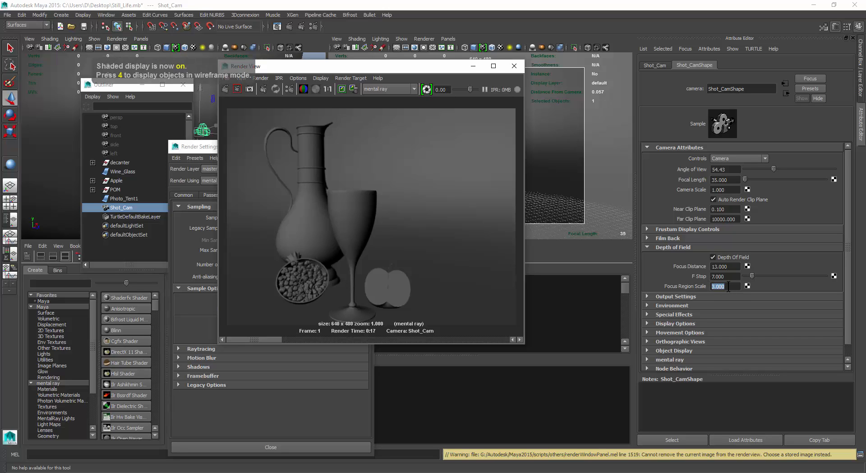
{"action": "left_click_drag", "start_coordinate": [729, 286], "coordinate": [687, 285]}
{"action": "type", "text": "0.5"}
{"action": "key", "text": "Return"}
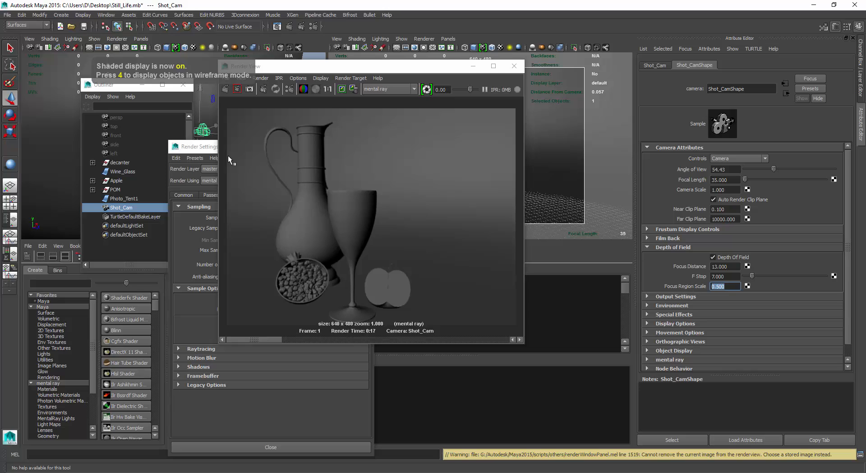
{"action": "left_click", "coordinate": [342, 91]}
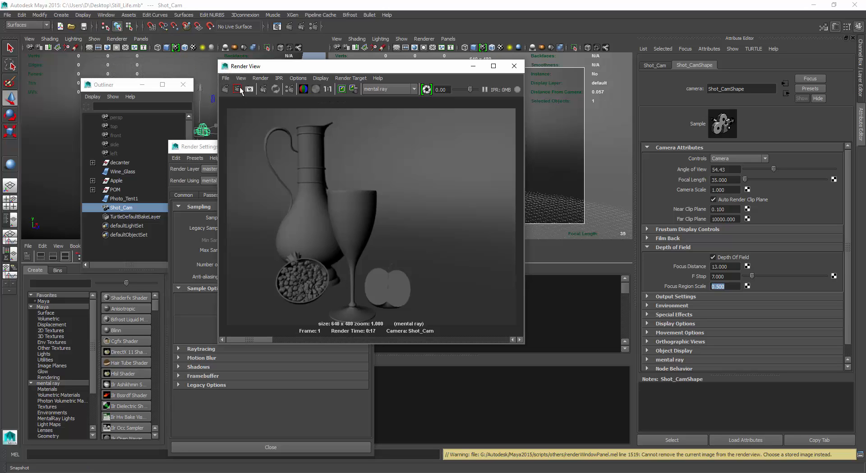
{"action": "left_click", "coordinate": [226, 88]}
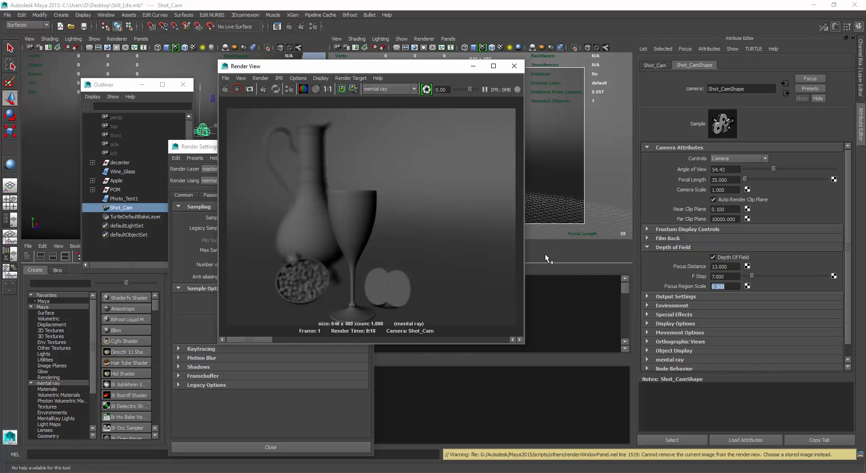
- Check the POM object's distance from the shot camera, and set Shot_Cam's Focus Distance to 15
{"action": "left_click_drag", "start_coordinate": [419, 67], "coordinate": [306, 178]}
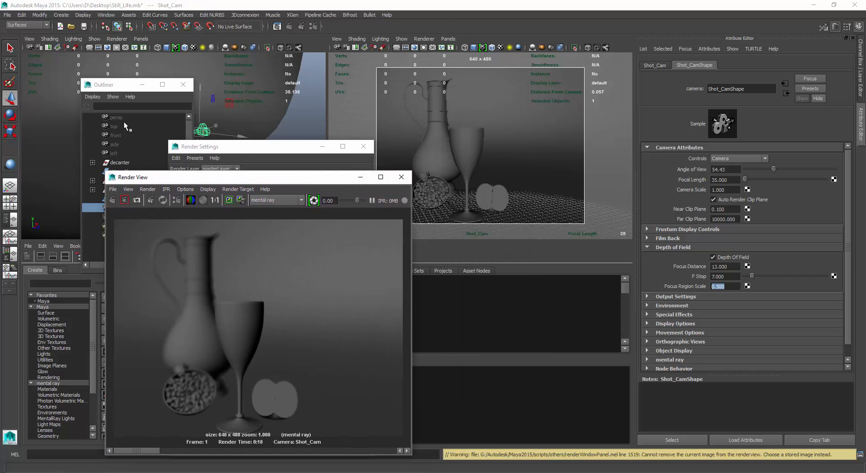
{"action": "left_click", "coordinate": [120, 85]}
{"action": "left_click", "coordinate": [117, 190]}
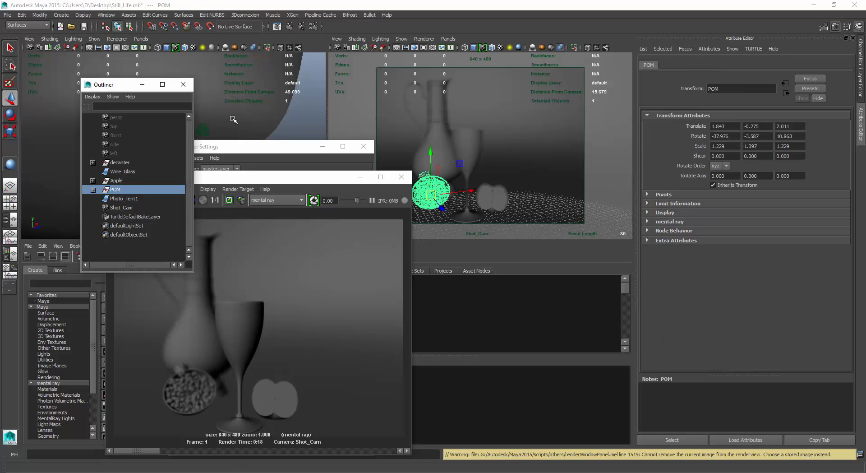
{"action": "left_click", "coordinate": [121, 207]}
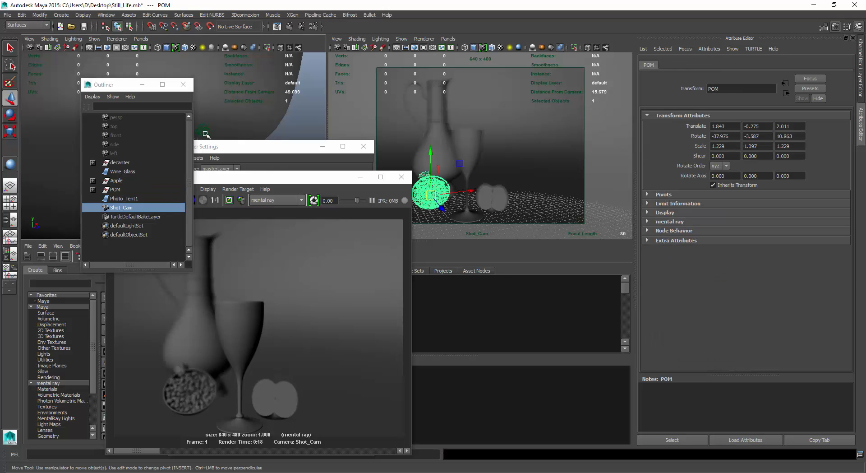
{"action": "left_click", "coordinate": [695, 65]}
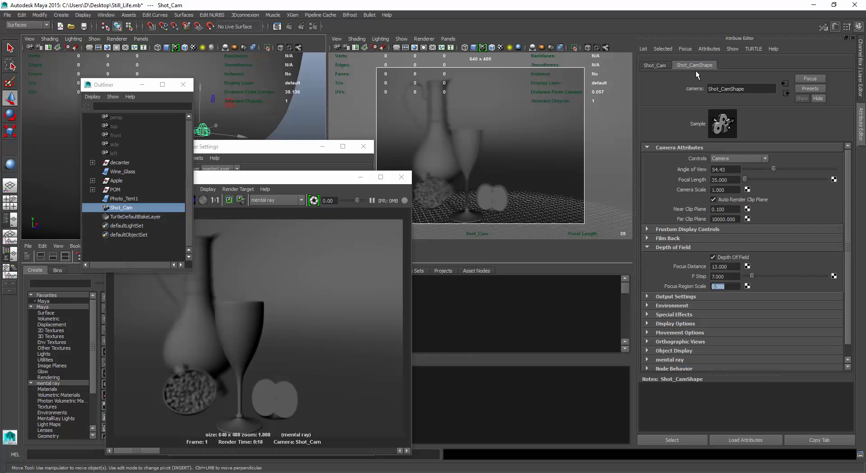
{"action": "left_click", "coordinate": [723, 267]}
{"action": "type", "text": "15"}
{"action": "key", "text": "Return"}
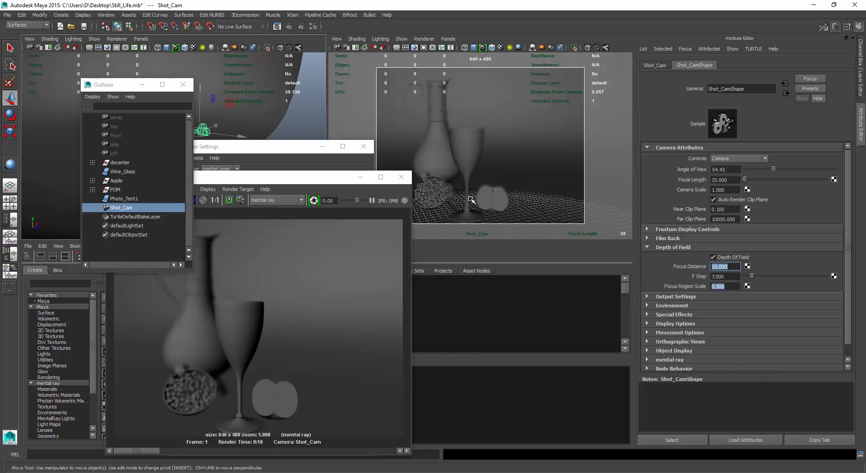
- Set Shot_Cam's Focus Region Scale to 1 and its F Stop to 5
{"action": "left_click", "coordinate": [258, 150]}
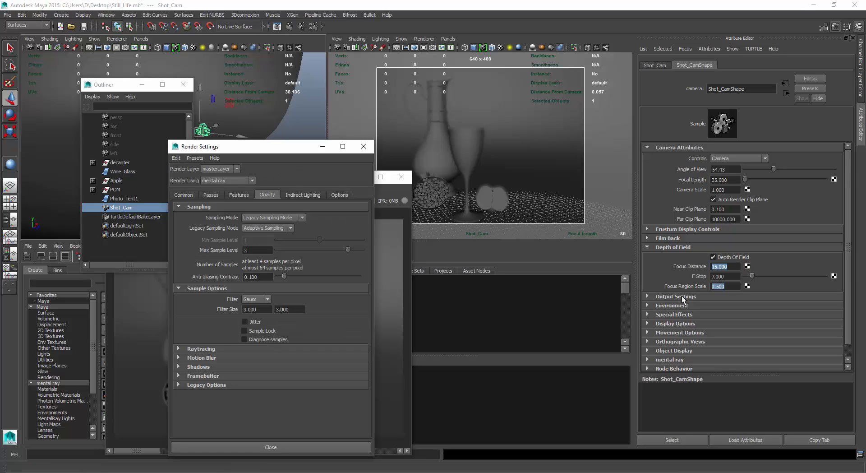
{"action": "left_click", "coordinate": [731, 266]}
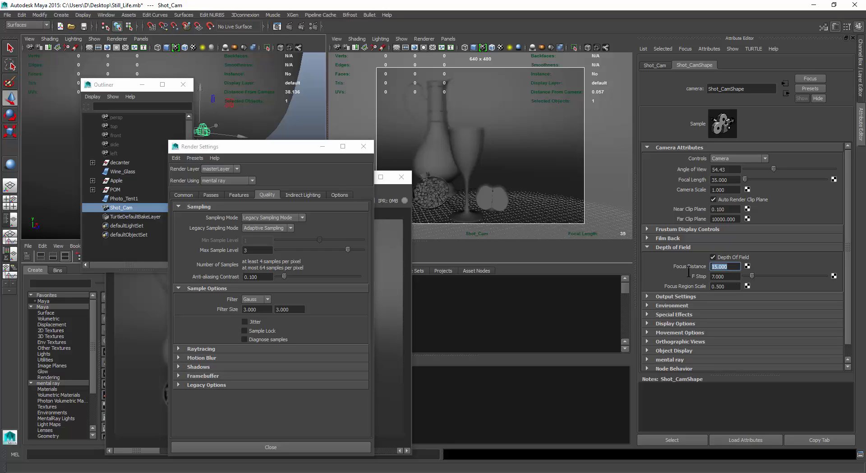
{"action": "left_click", "coordinate": [714, 286]}
{"action": "type", "text": "1"}
{"action": "key", "text": "Return"}
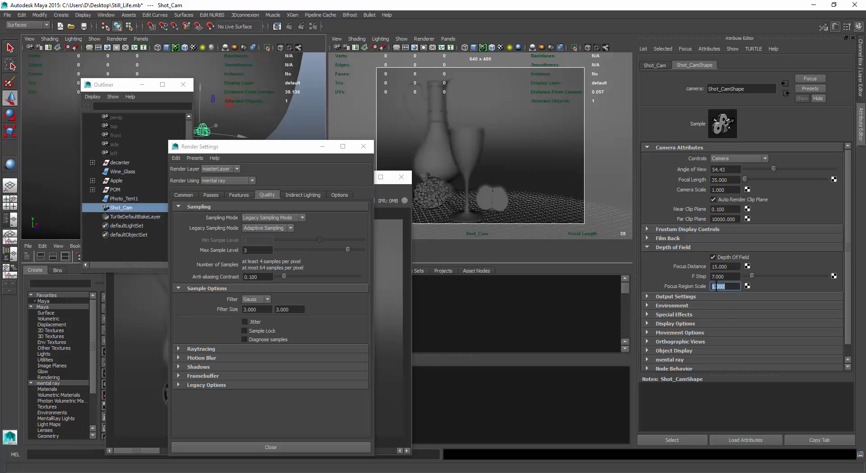
{"action": "left_click", "coordinate": [729, 276]}
{"action": "type", "text": "5"}
{"action": "key", "text": "Return"}
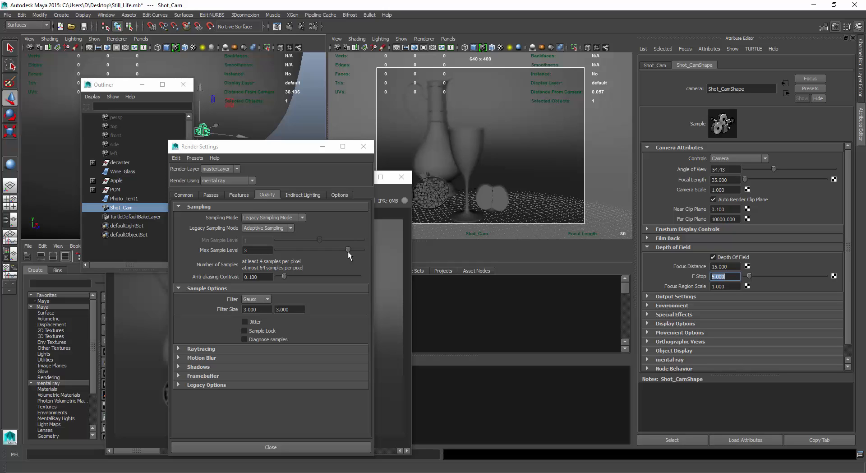
- Bring the Render View forward, render the still life with the current depth of field, and minimize the Render View
{"action": "left_click", "coordinate": [399, 194]}
{"action": "left_click_drag", "start_coordinate": [320, 177], "coordinate": [480, 107]}
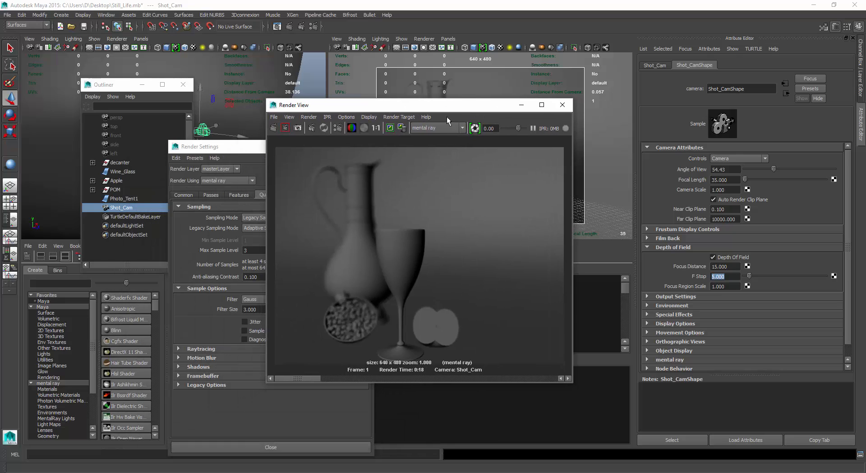
{"action": "left_click", "coordinate": [271, 130]}
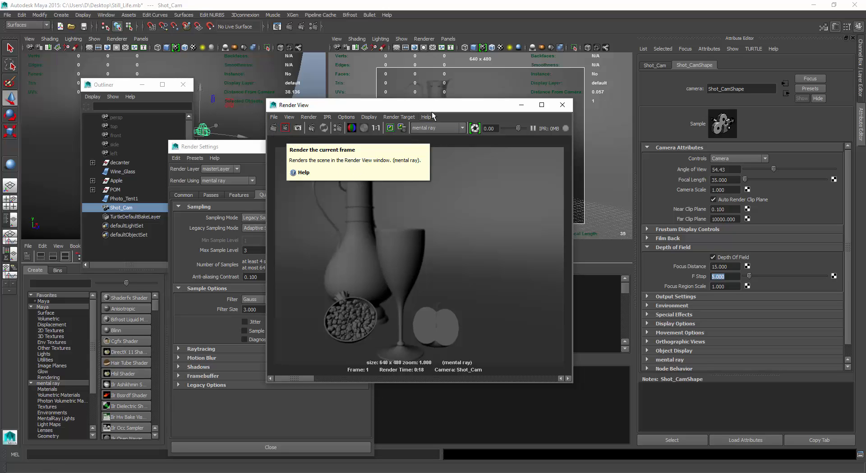
{"action": "left_click", "coordinate": [521, 106]}
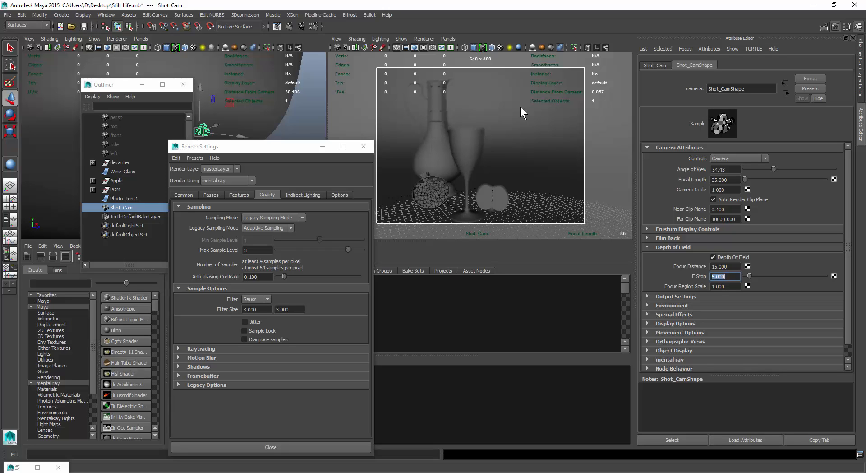
{"action": "left_click", "coordinate": [288, 151]}
{"action": "left_click_drag", "start_coordinate": [288, 151], "coordinate": [293, 103]}
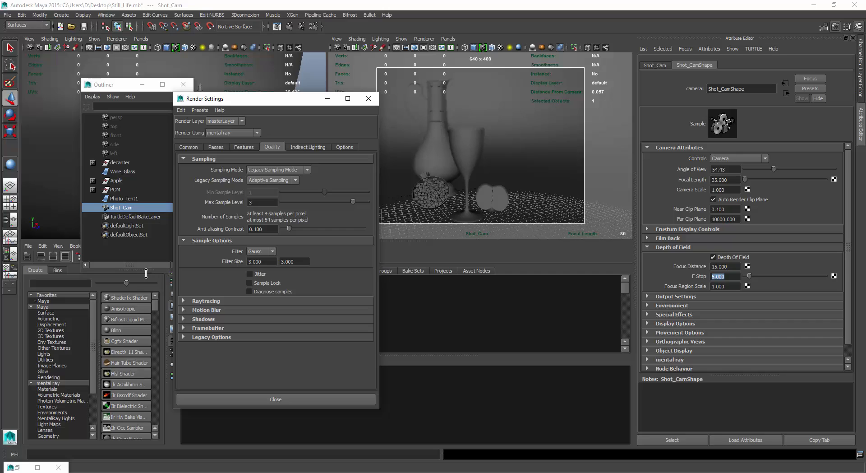
{"action": "left_click", "coordinate": [156, 306]}
{"action": "scroll", "coordinate": [155, 306], "scroll_direction": "down", "scroll_amount": 3}
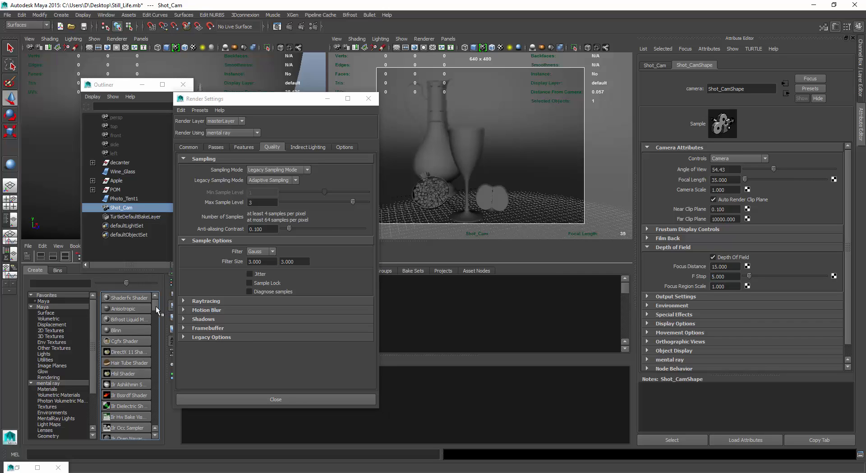
{"action": "scroll", "coordinate": [156, 304], "scroll_direction": "up", "scroll_amount": 3}
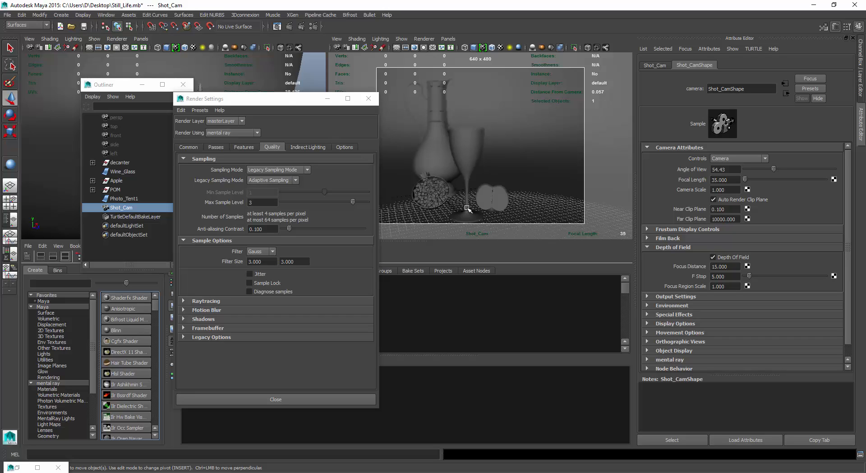
{"action": "left_click_drag", "start_coordinate": [283, 99], "coordinate": [291, 96]}
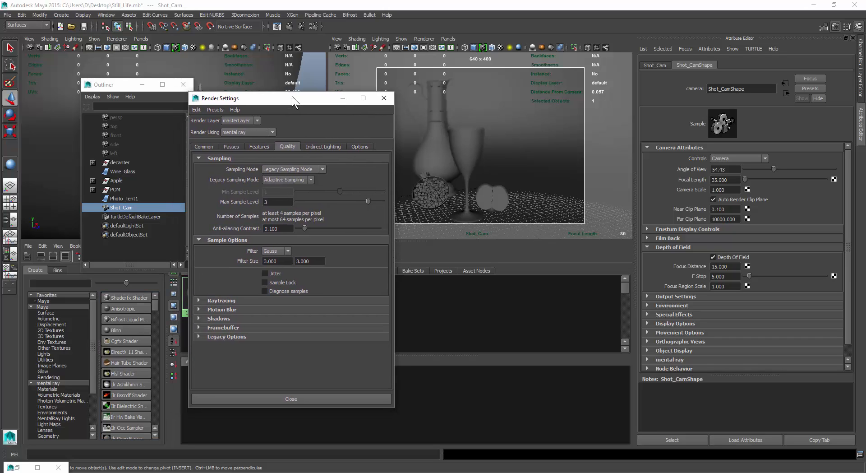